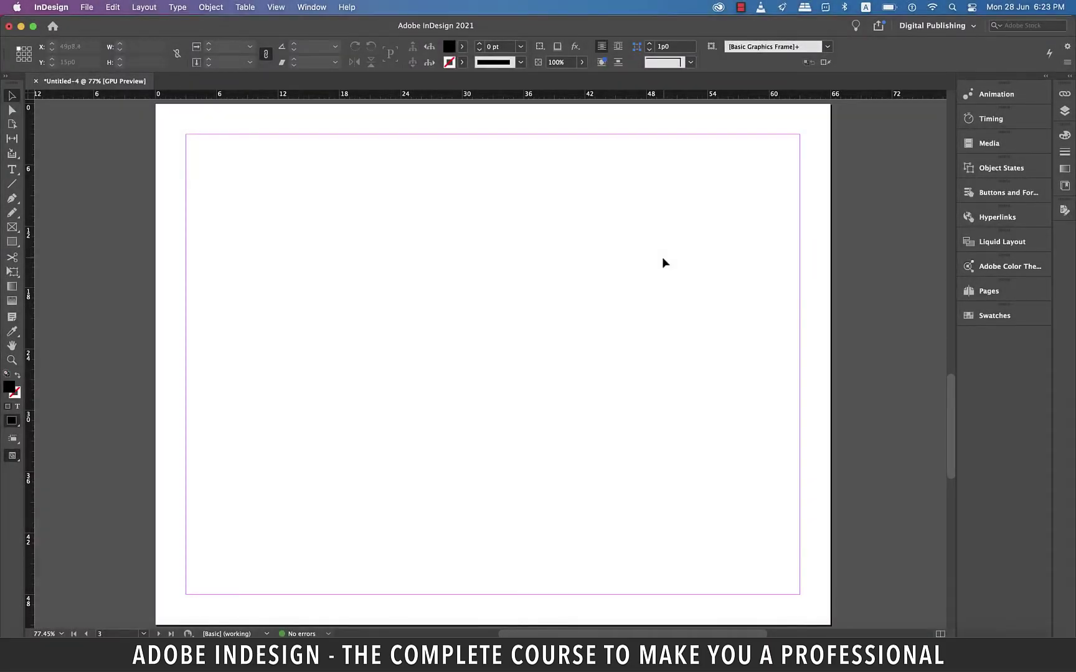
Draw a text frame near the top-left, type 'The quick brown fox jumped over the lazy dog.' and select it all.
left_click(12, 169)
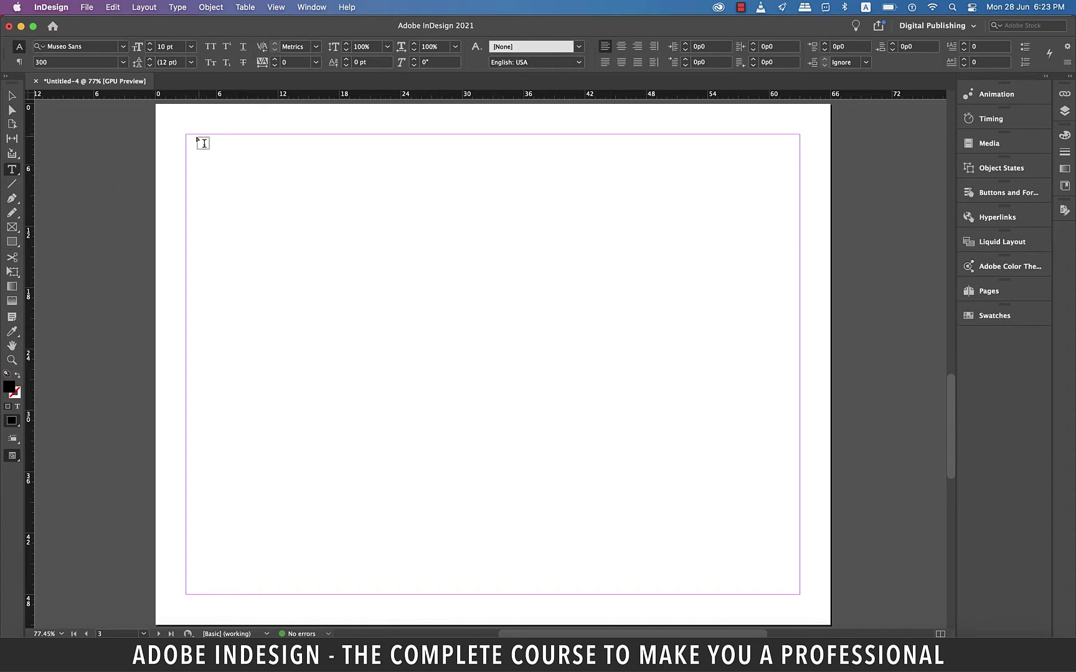
left_click_drag(203, 143, 800, 377)
type("The quick brown fox jumped over the lazy dog.")
key("super+a")
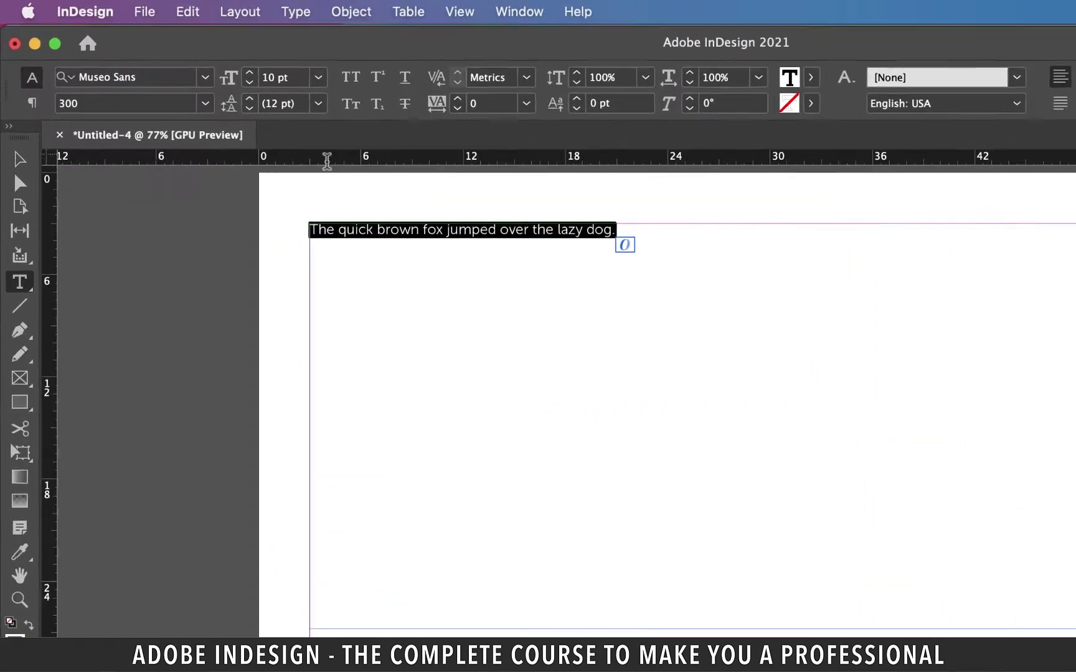
left_click(205, 78)
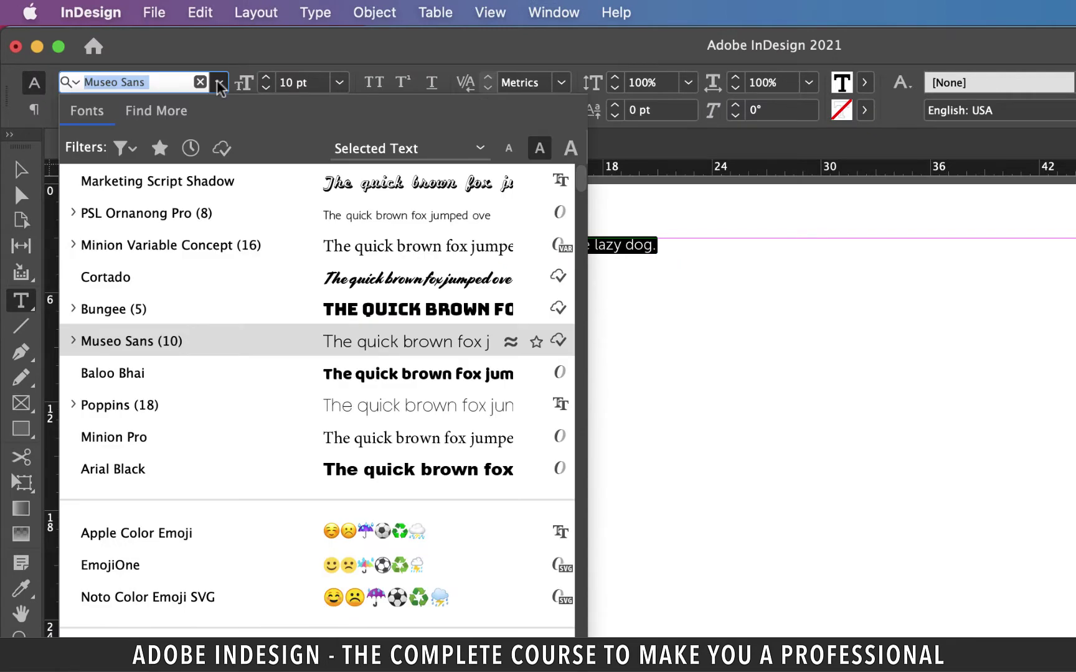
Filter the font list to the Script classification and apply Lobster 1.4 to the sentence.
left_click(132, 149)
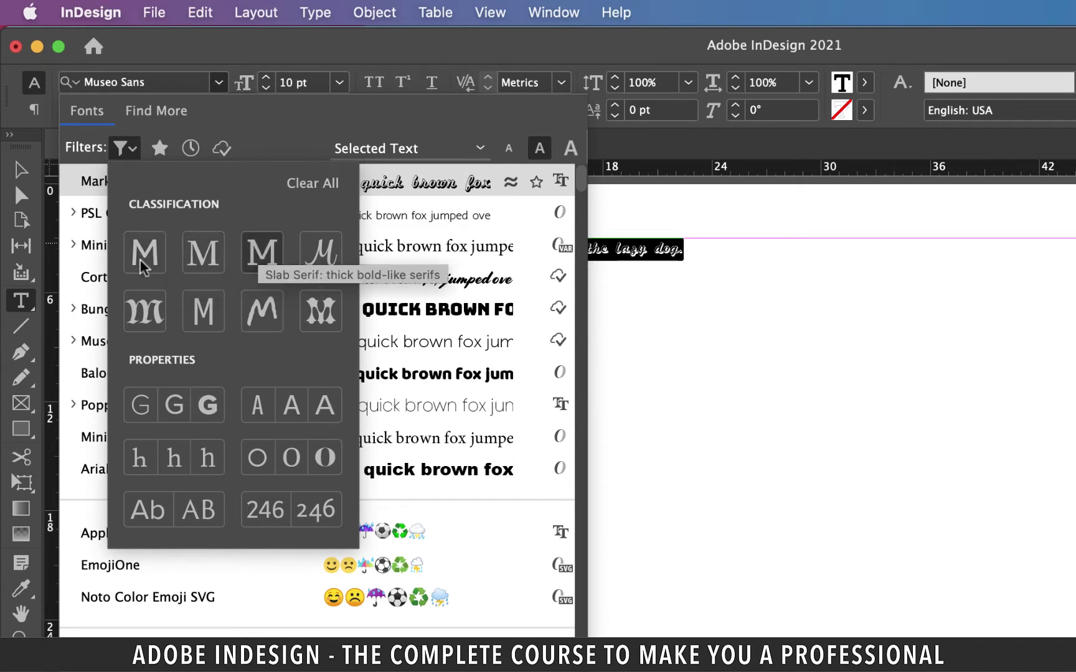
left_click(320, 252)
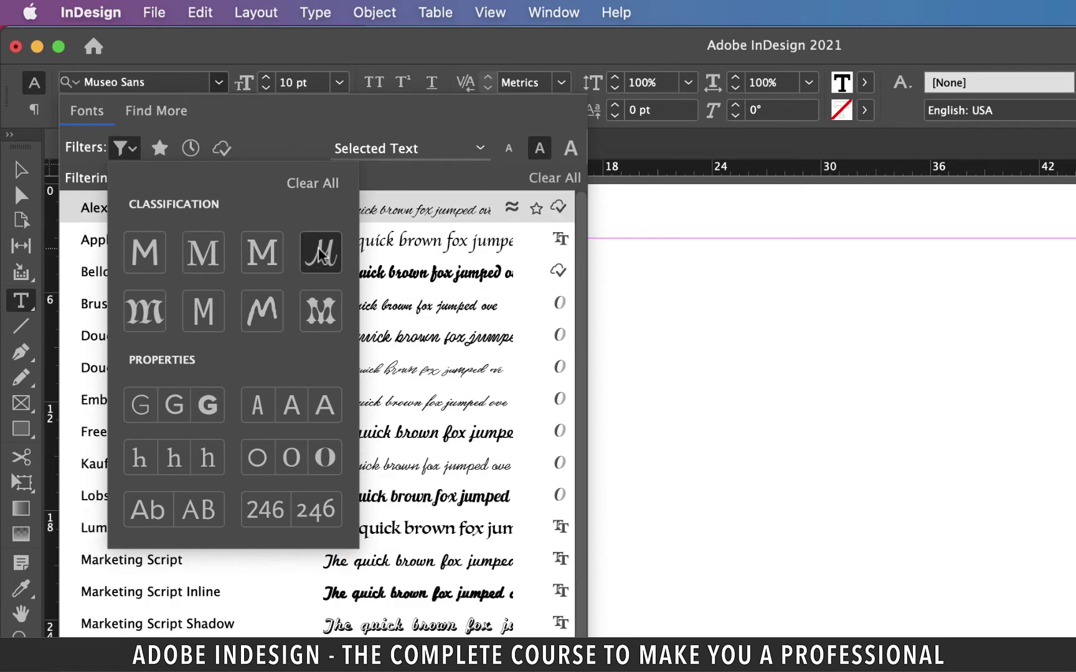
left_click(484, 176)
scroll(485, 177, "down", 2)
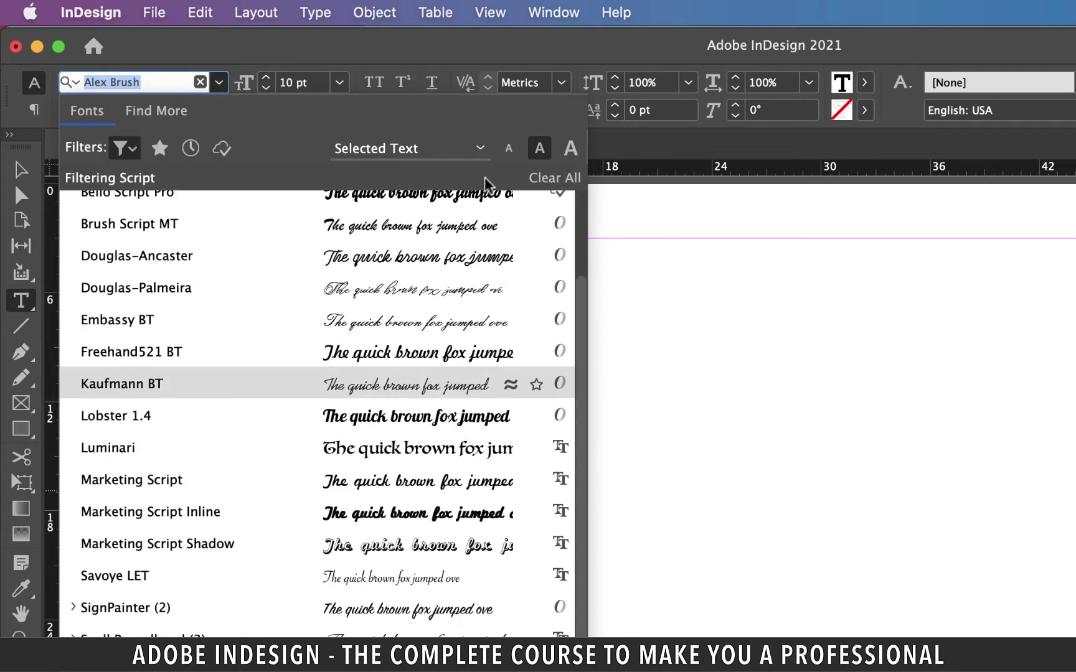
scroll(436, 333, "up", 2)
left_click(389, 496)
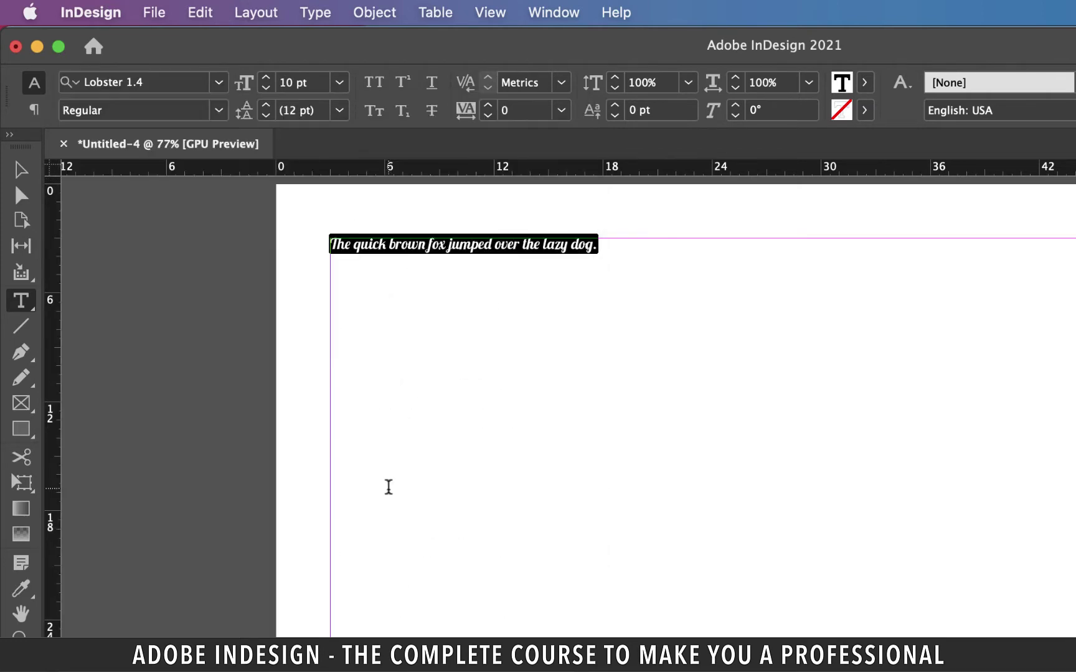
left_click(338, 81)
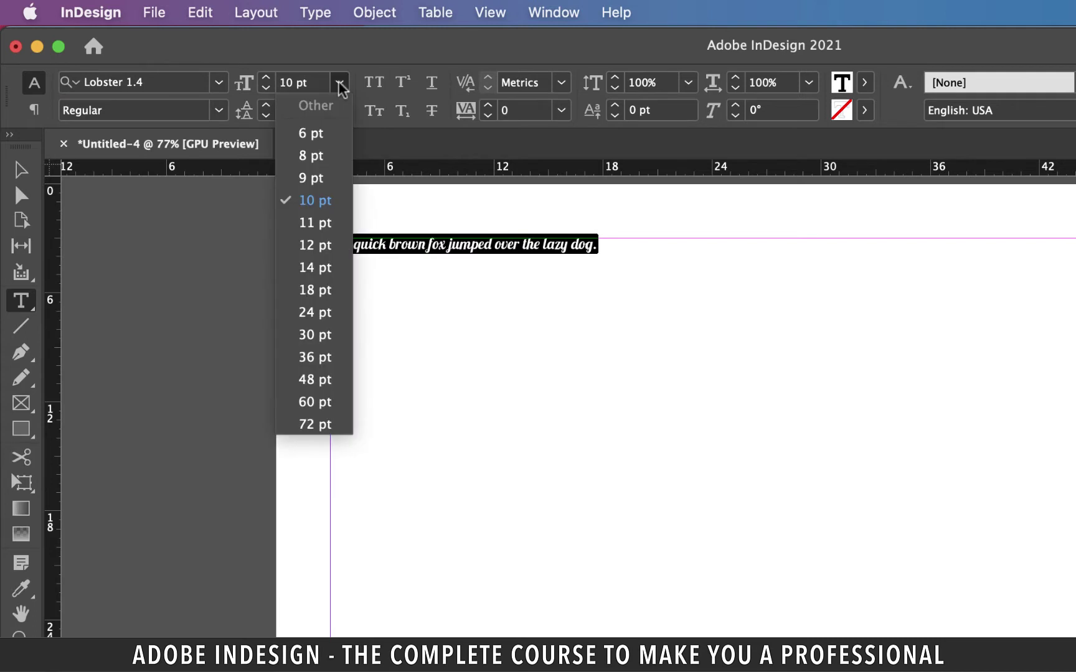
Enlarge the sentence to 30 pt and preview other script fonts from the font list.
left_click(315, 335)
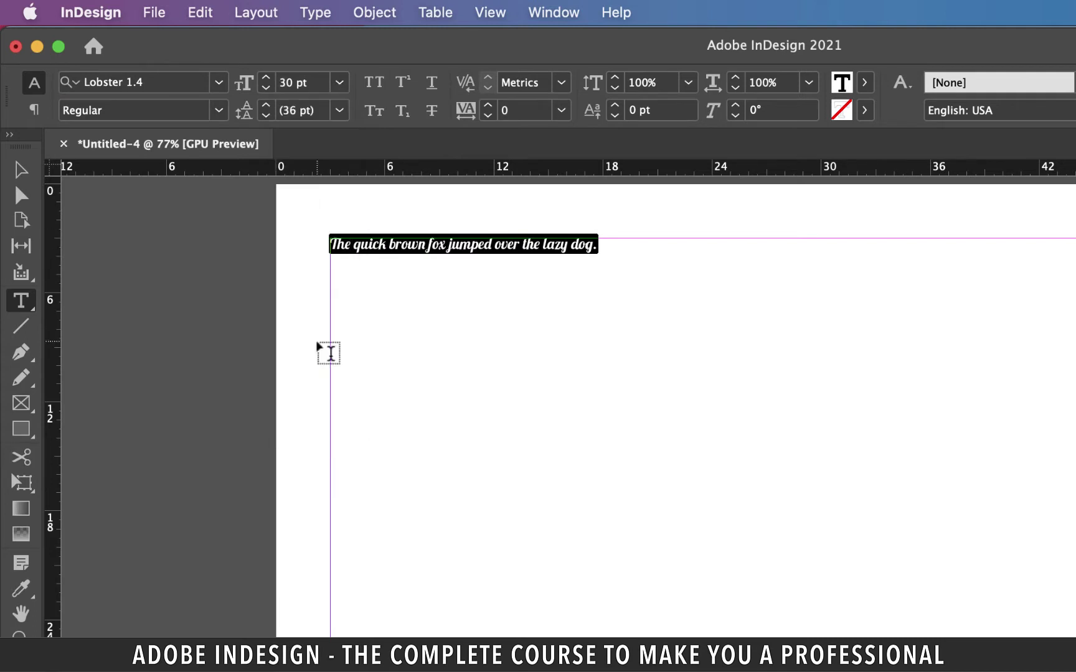
left_click(218, 84)
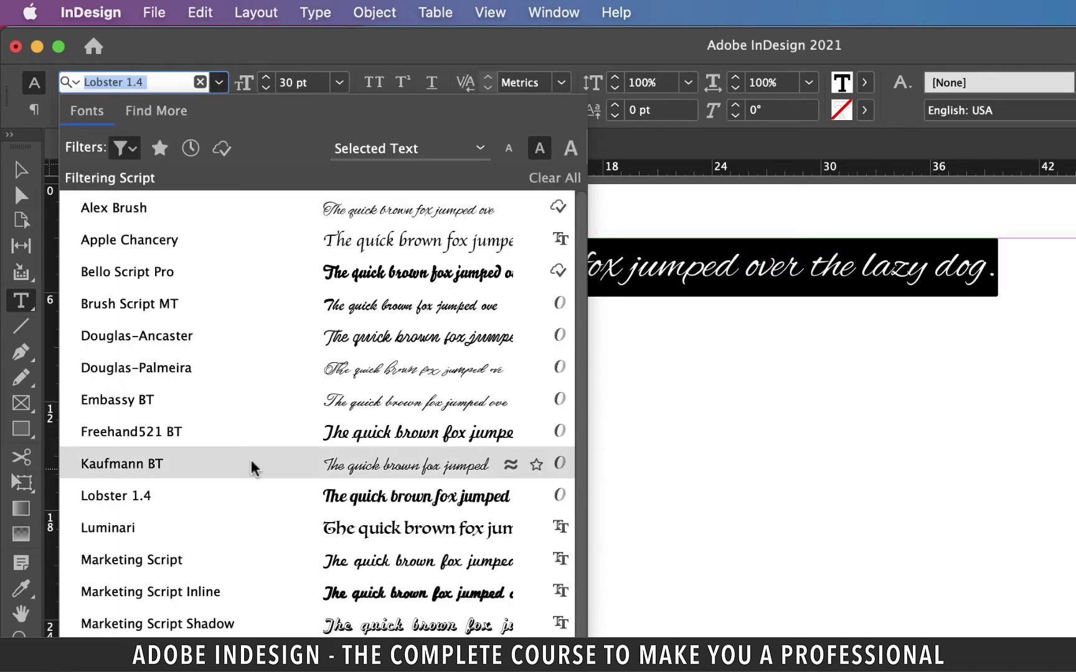
scroll(250, 464, "down", 2)
scroll(252, 468, "up", 2)
scroll(253, 468, "down", 2)
key("Up")
key("Up")
key("Up")
key("Up")
key("Up")
key("Up")
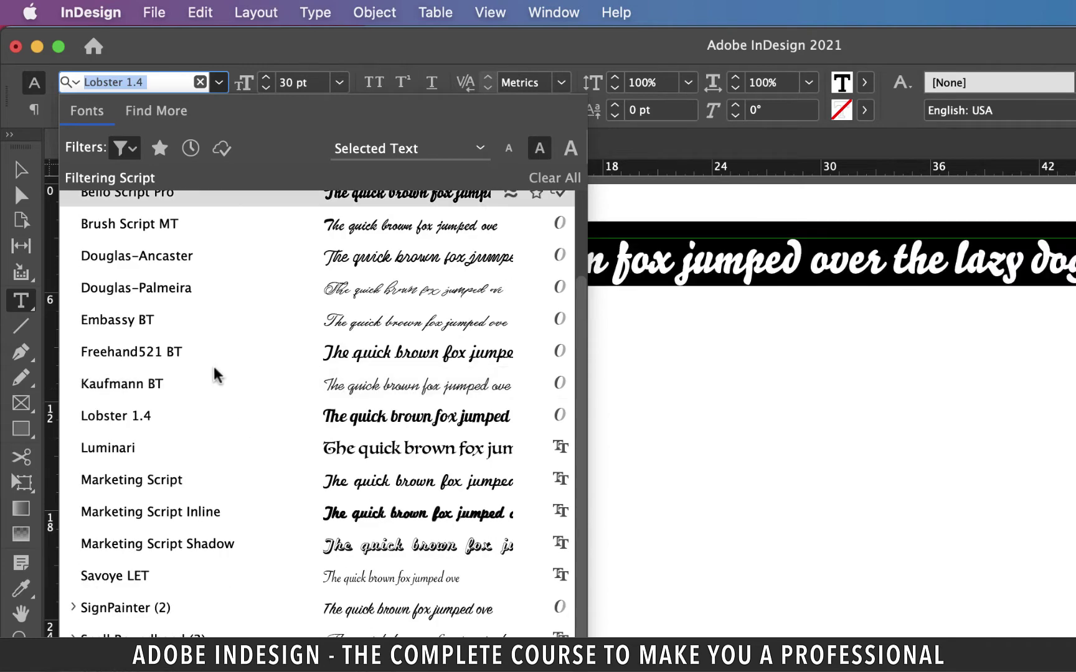
left_click(128, 153)
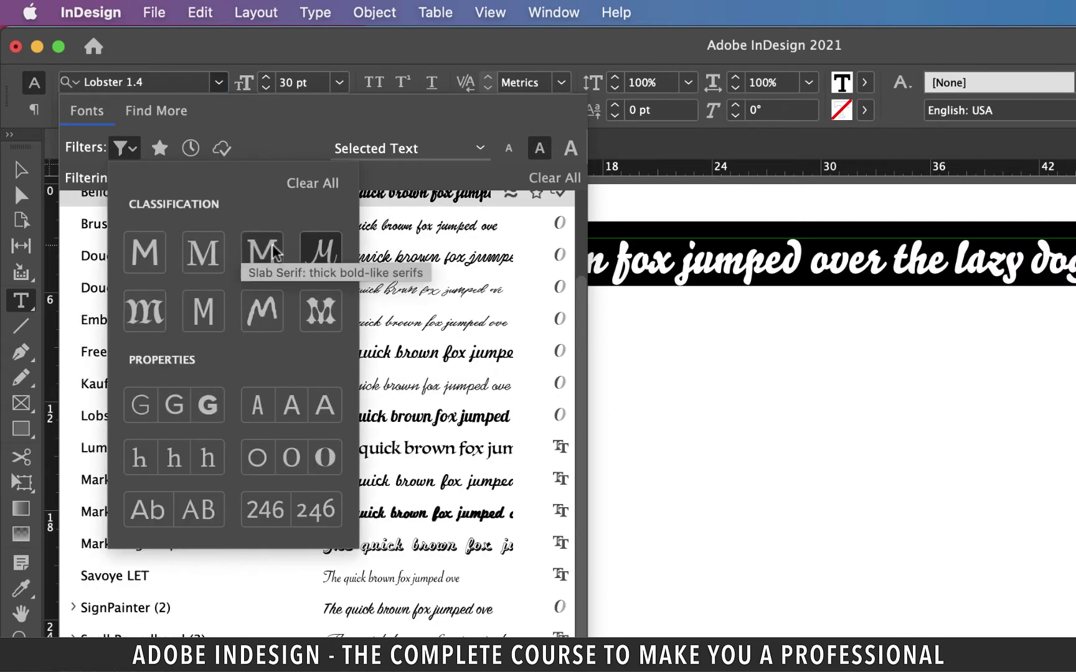
Clear the Script filter and filter the font list to Heavy Weight fonts instead.
left_click(313, 183)
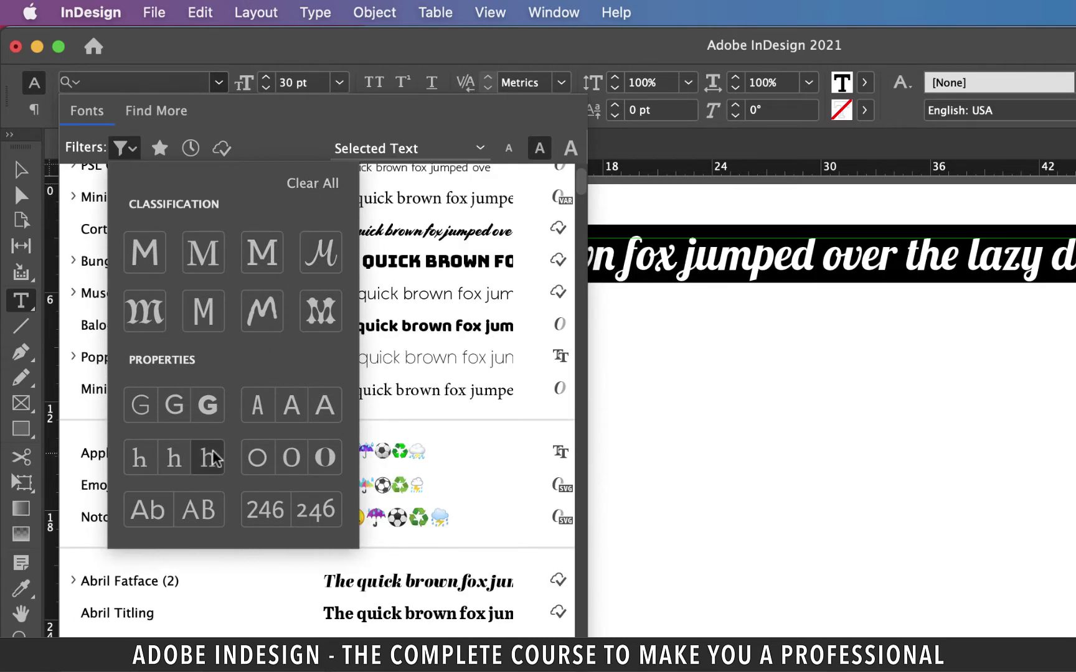
left_click(175, 406)
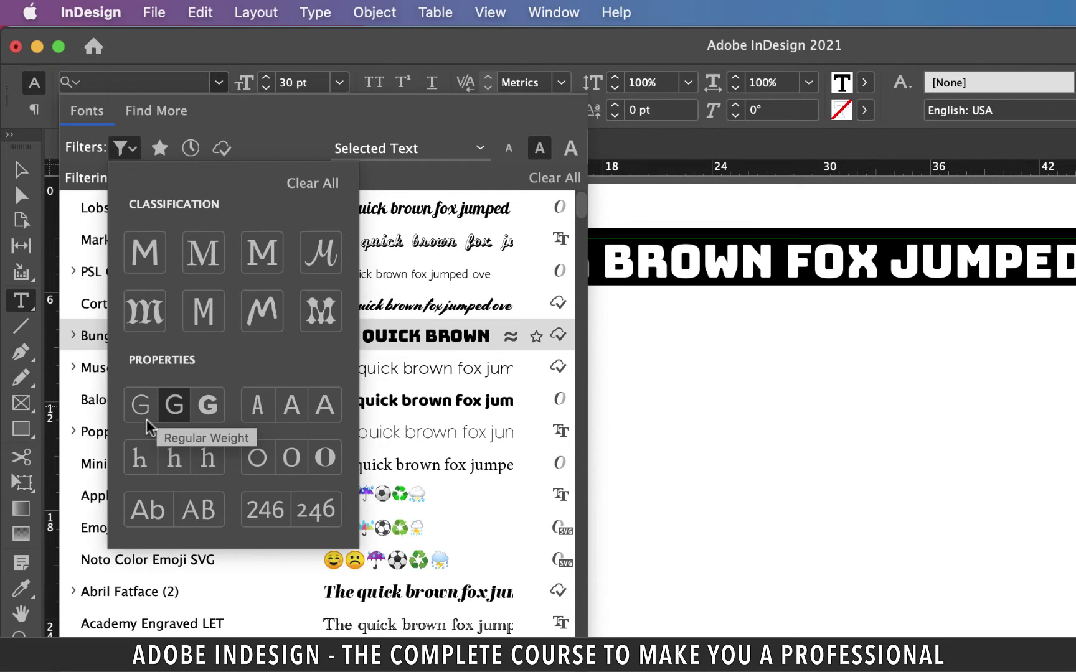
left_click(205, 416)
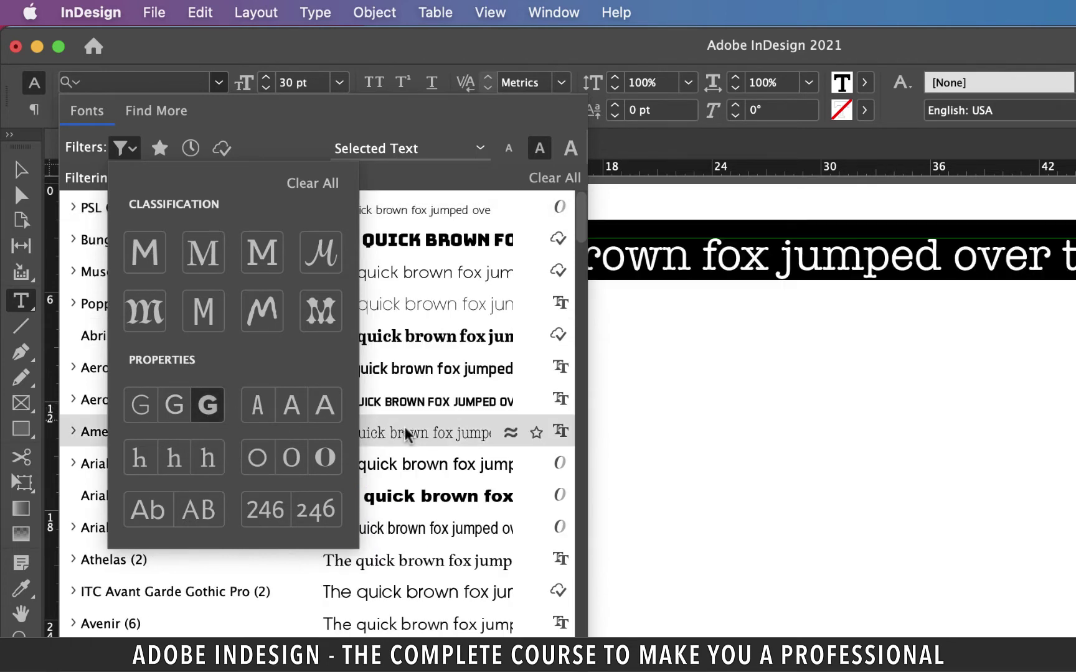
key("Up")
key("Down")
key("Down")
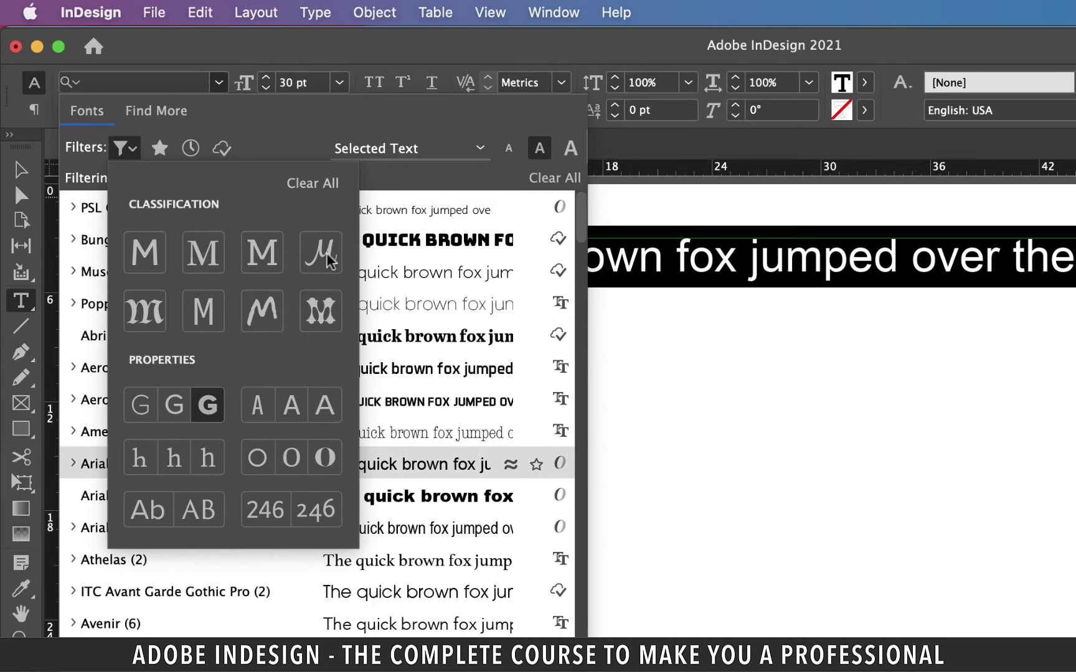
left_click(280, 148)
Browse the heavy-weight fonts, expanding and collapsing the Ministry family's styles.
scroll(297, 337, "down", 8)
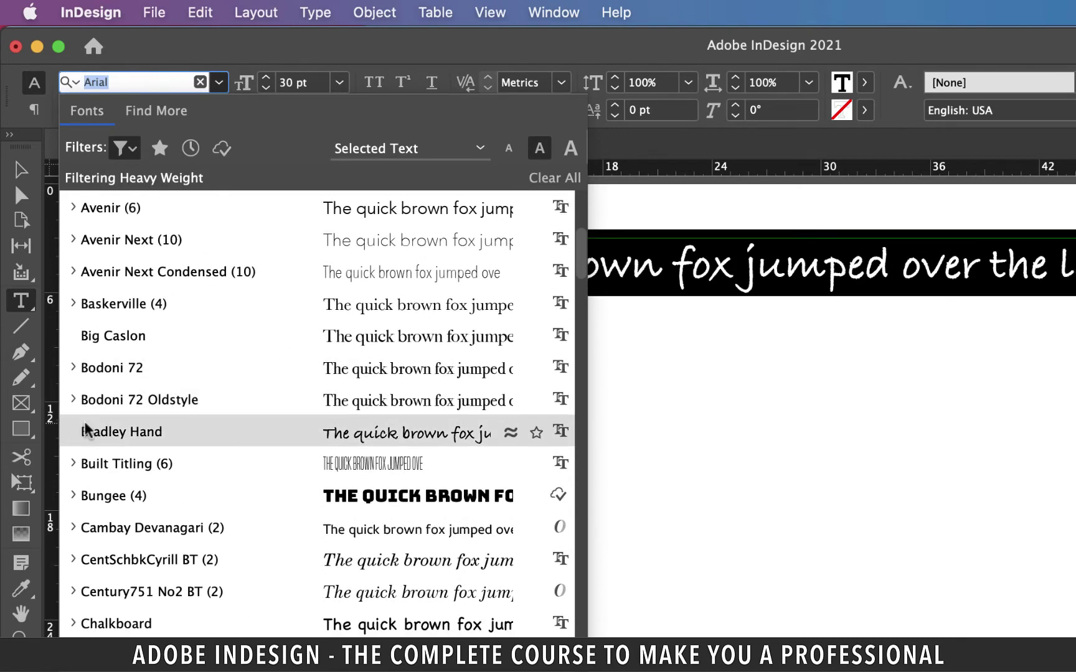
scroll(86, 430, "down", 20)
scroll(86, 430, "up", 10)
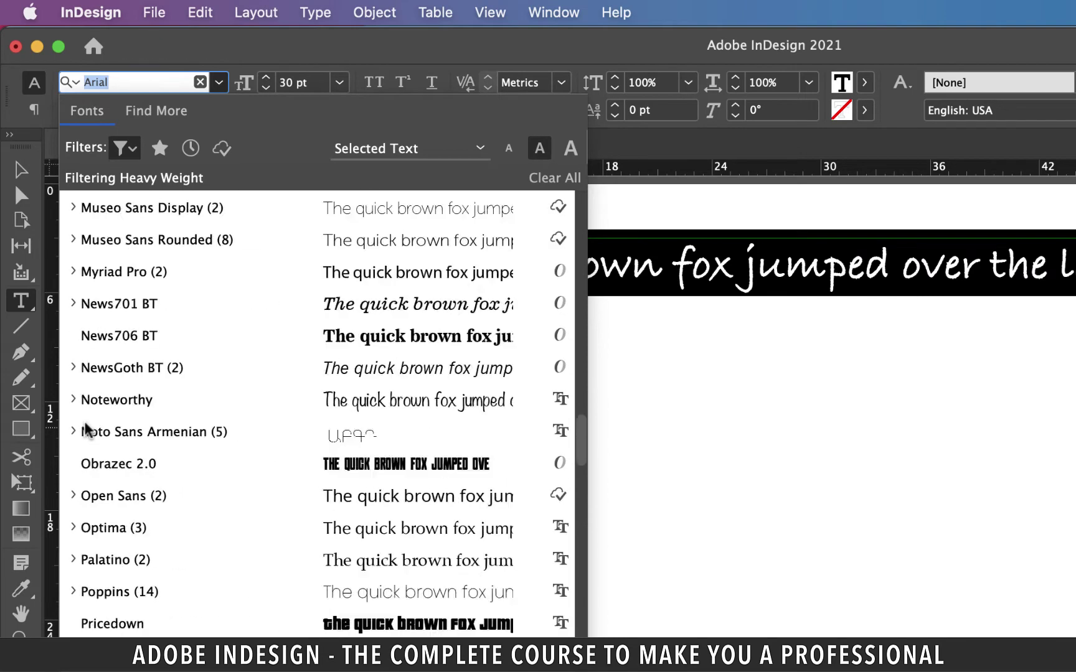
scroll(86, 429, "up", 1)
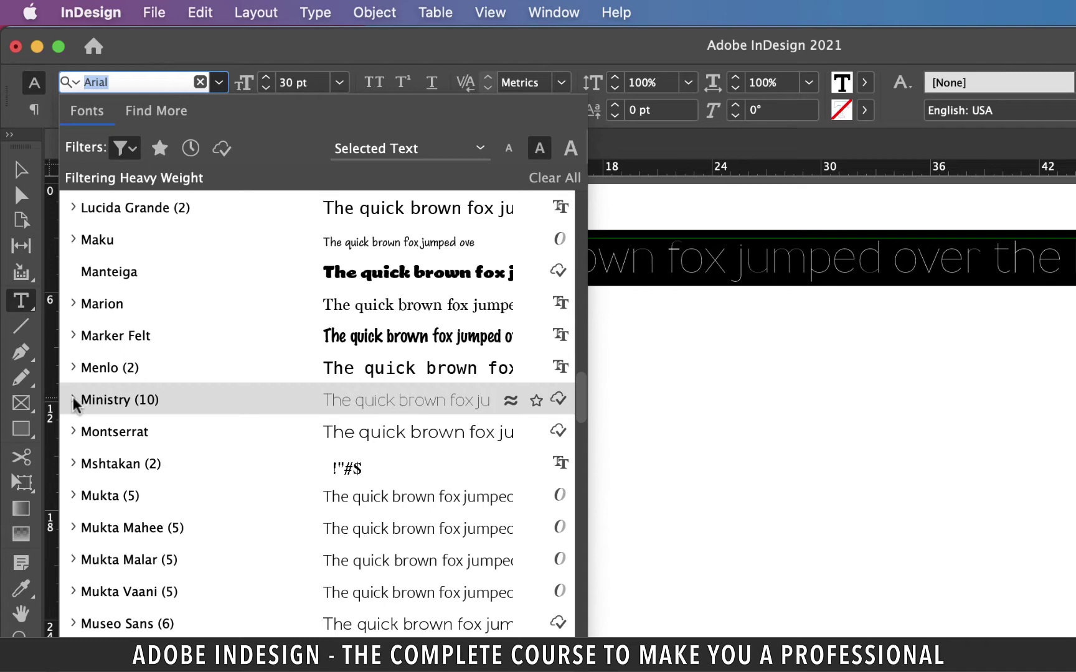
left_click(74, 401)
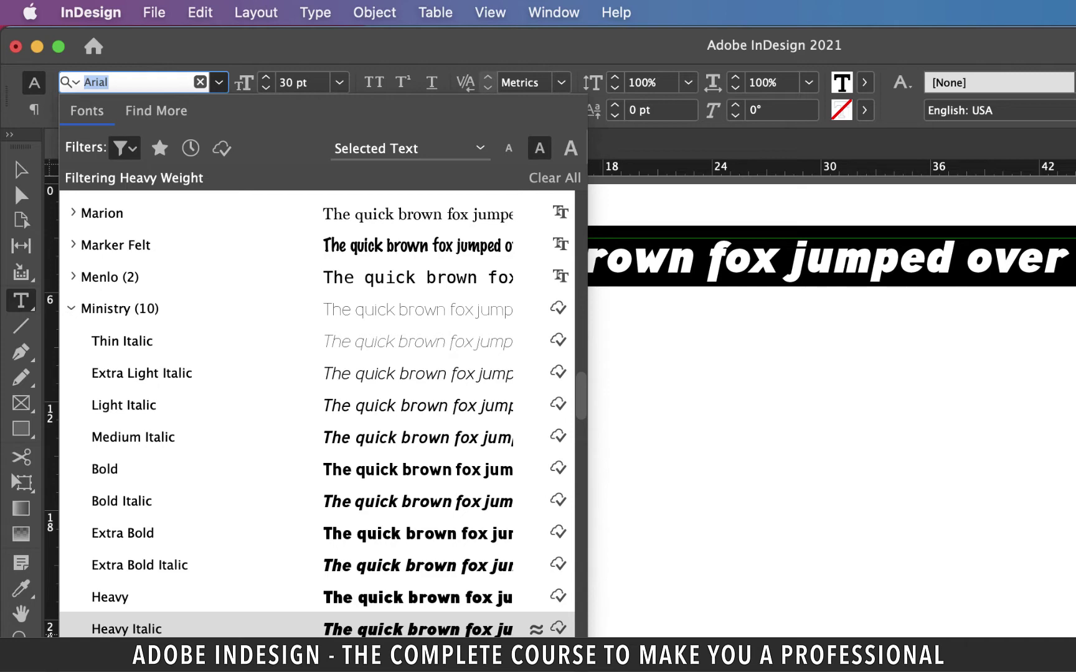
left_click(69, 308)
scroll(159, 365, "up", 15)
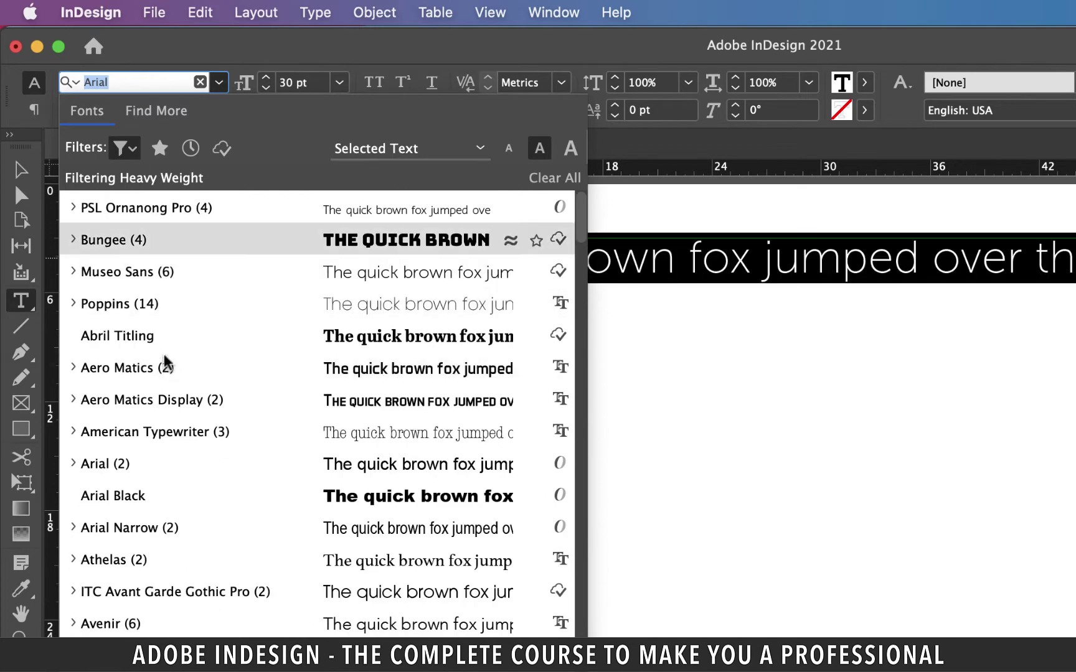
left_click(133, 152)
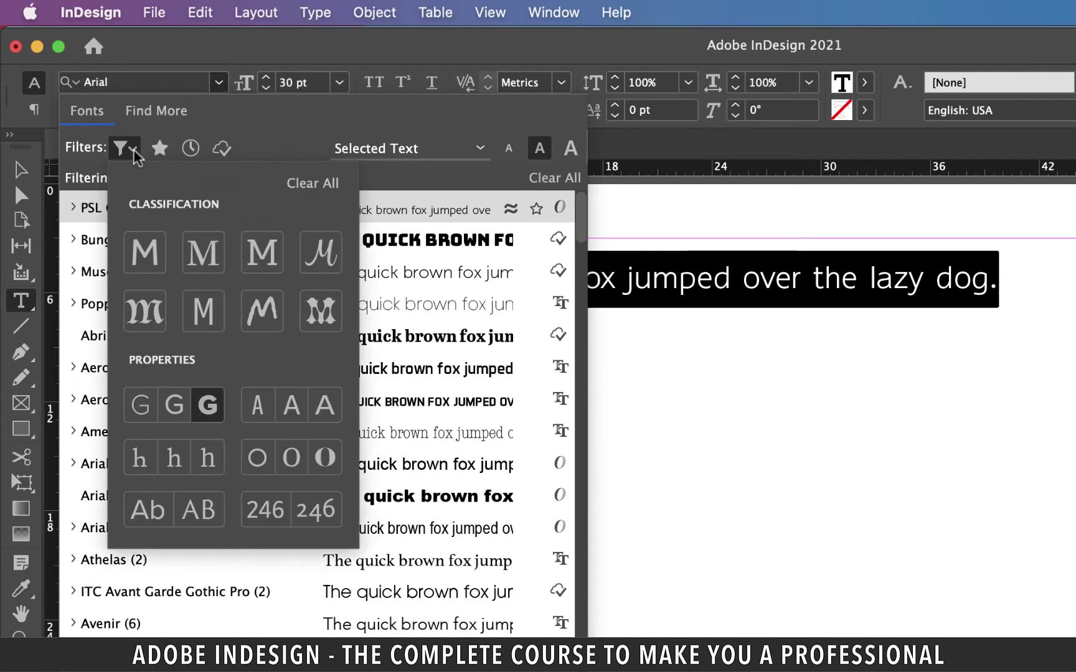
Turn off the Heavy Weight filter so the full, unfiltered font list shows.
left_click(211, 405)
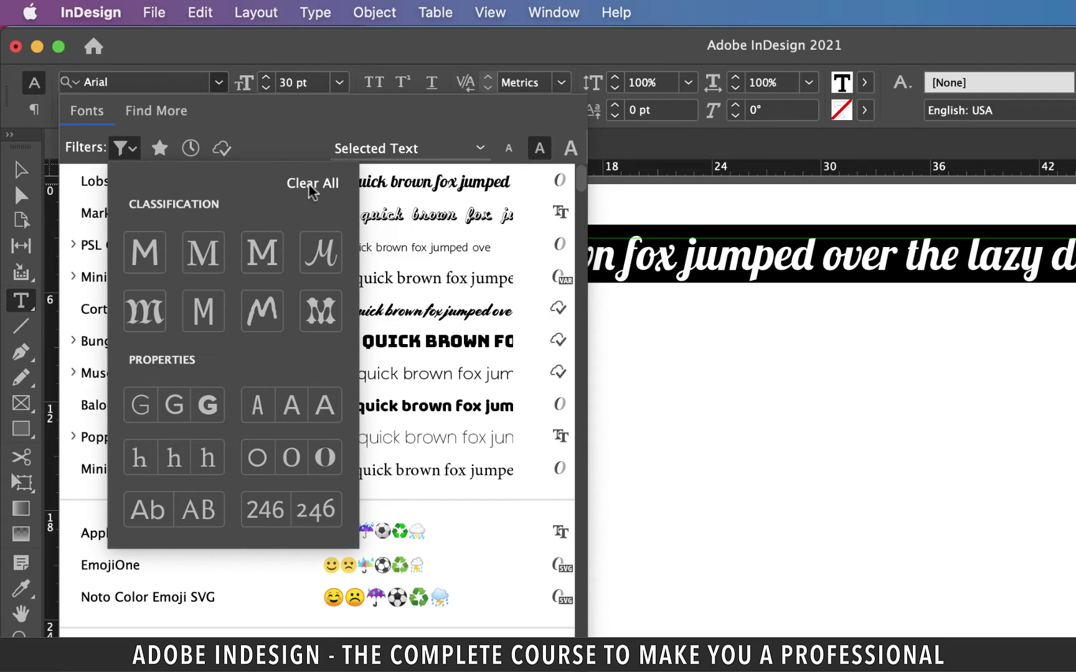
left_click(244, 133)
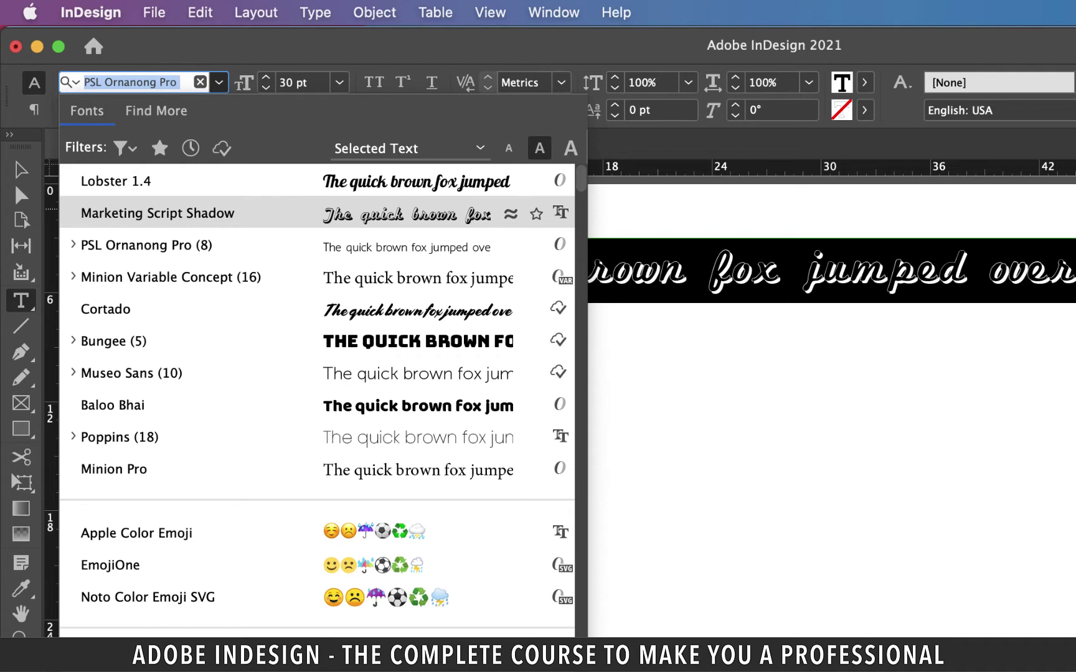
type("p")
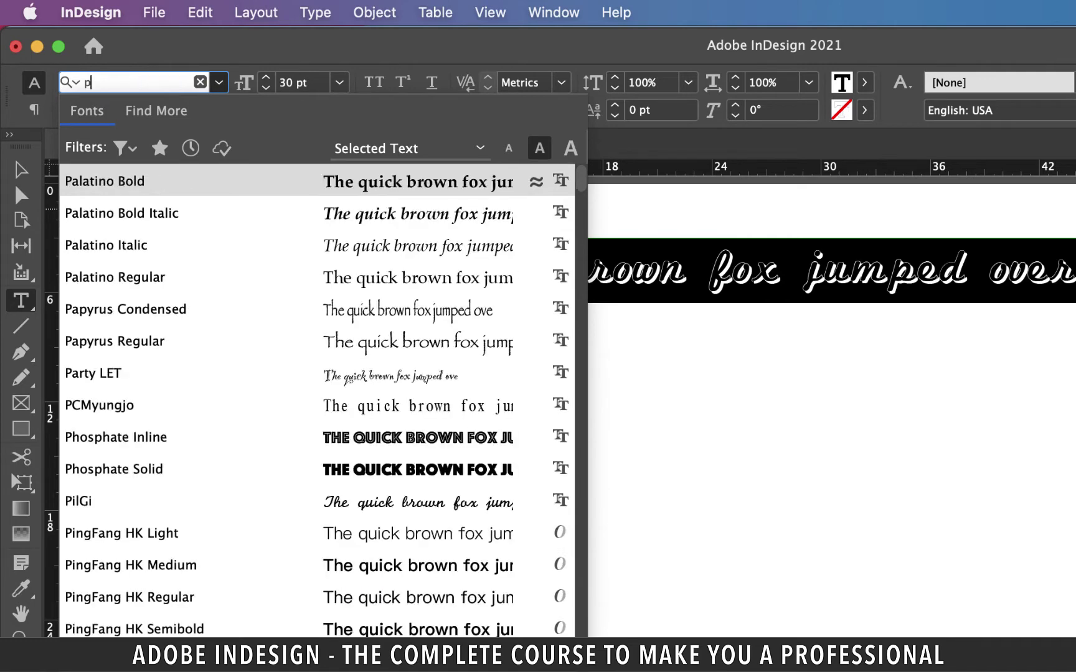
type("oppin")
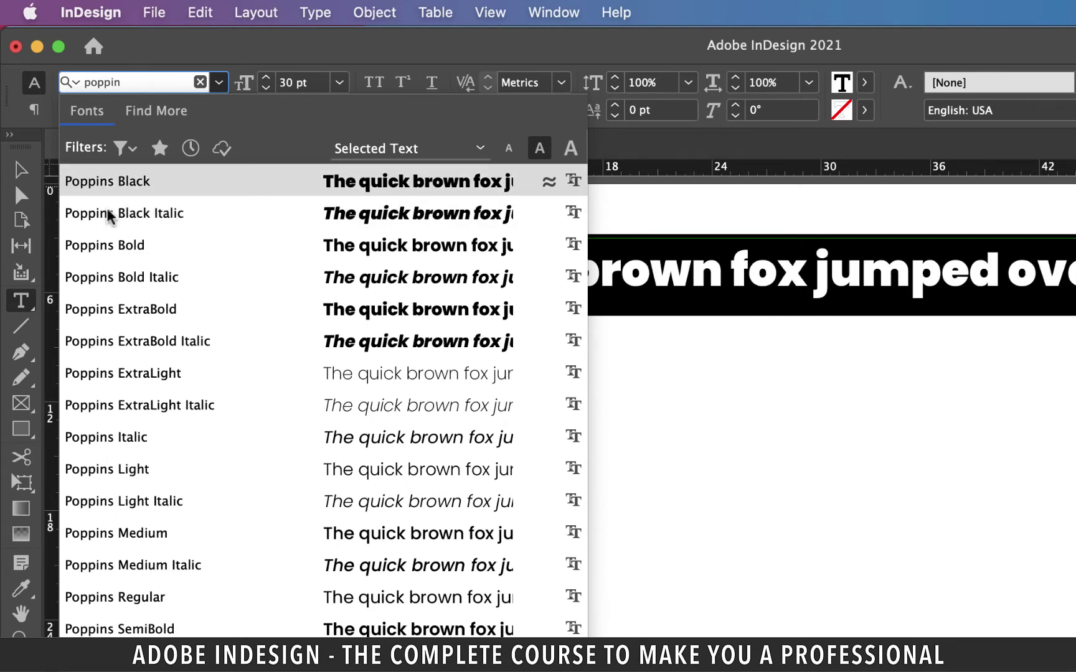
key("Up")
key("Down")
key("Up")
left_click(200, 83)
scroll(284, 357, "down", 1)
scroll(284, 357, "down", 10)
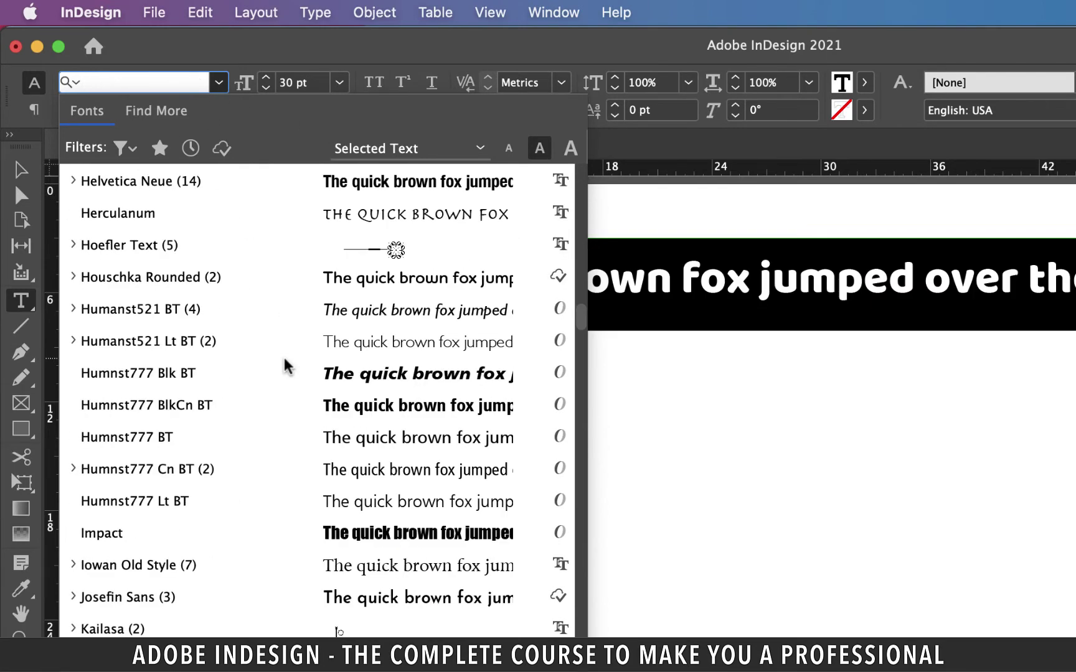
scroll(296, 383, "down", 10)
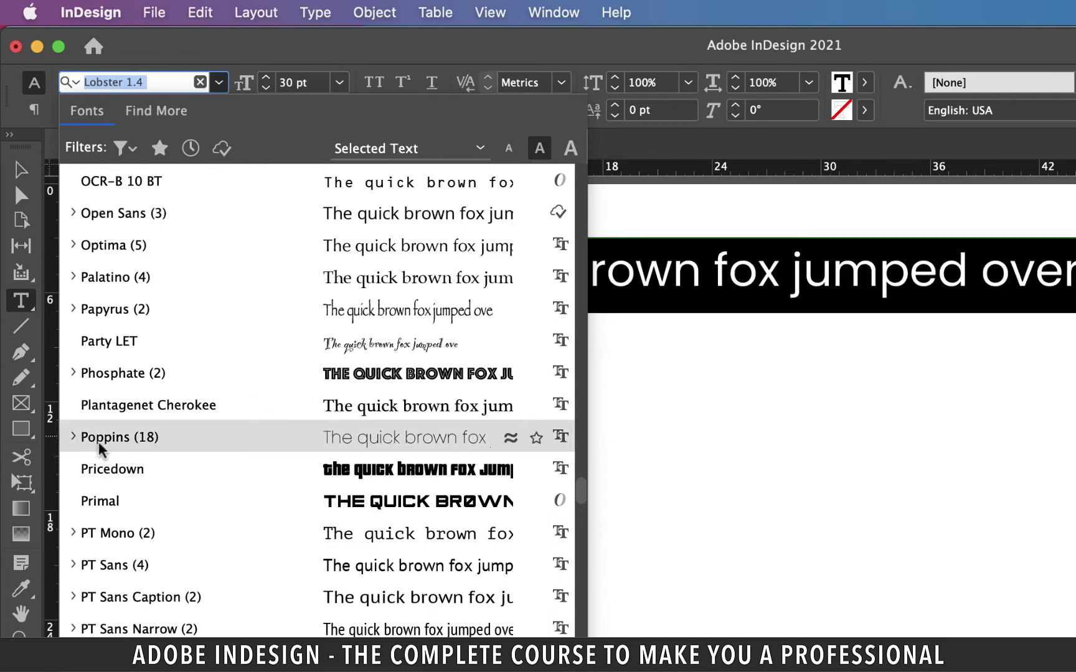
Star Poppins, Museo Sans and Museo Sans Cond as favourite fonts.
left_click(537, 438)
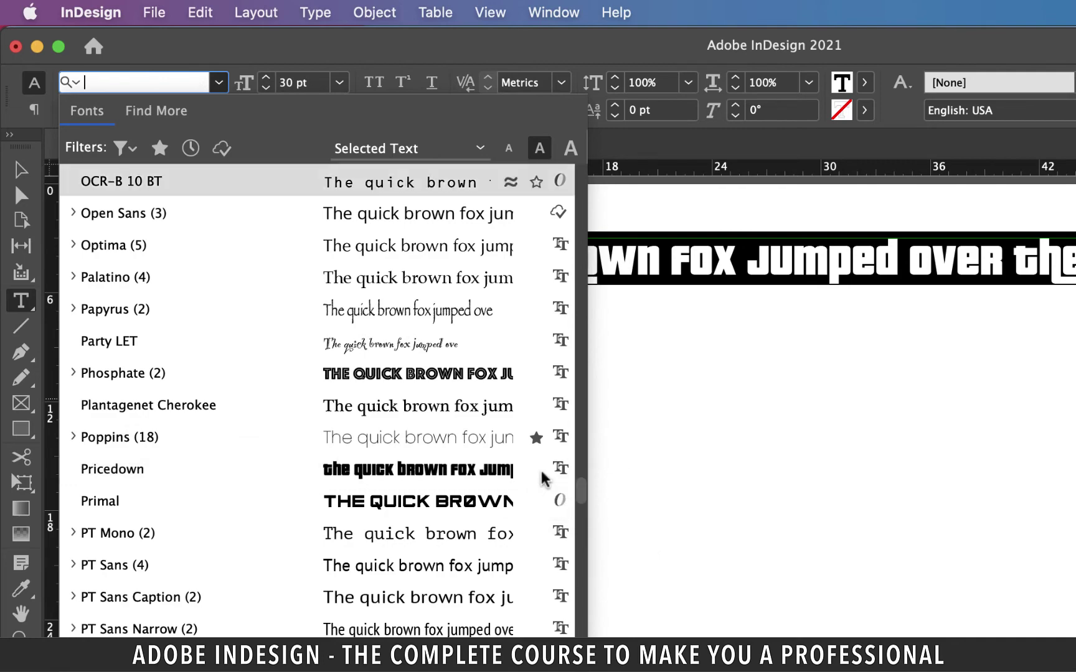
scroll(509, 552, "up", 20)
scroll(507, 564, "down", 12)
scroll(503, 571, "down", 4)
scroll(319, 492, "up", 7)
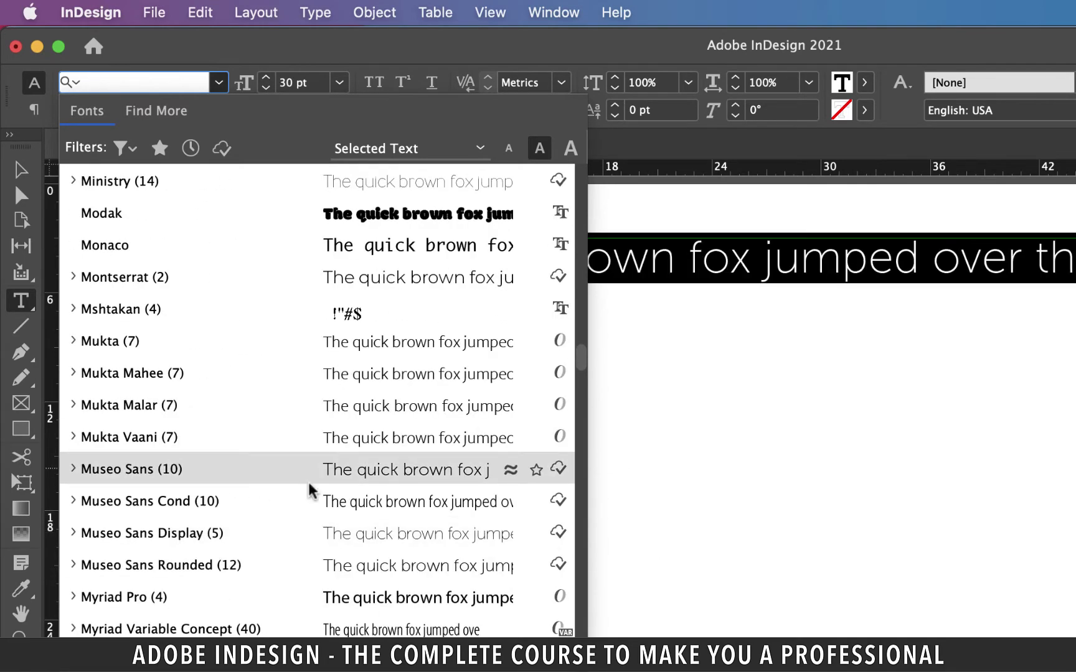
left_click(536, 470)
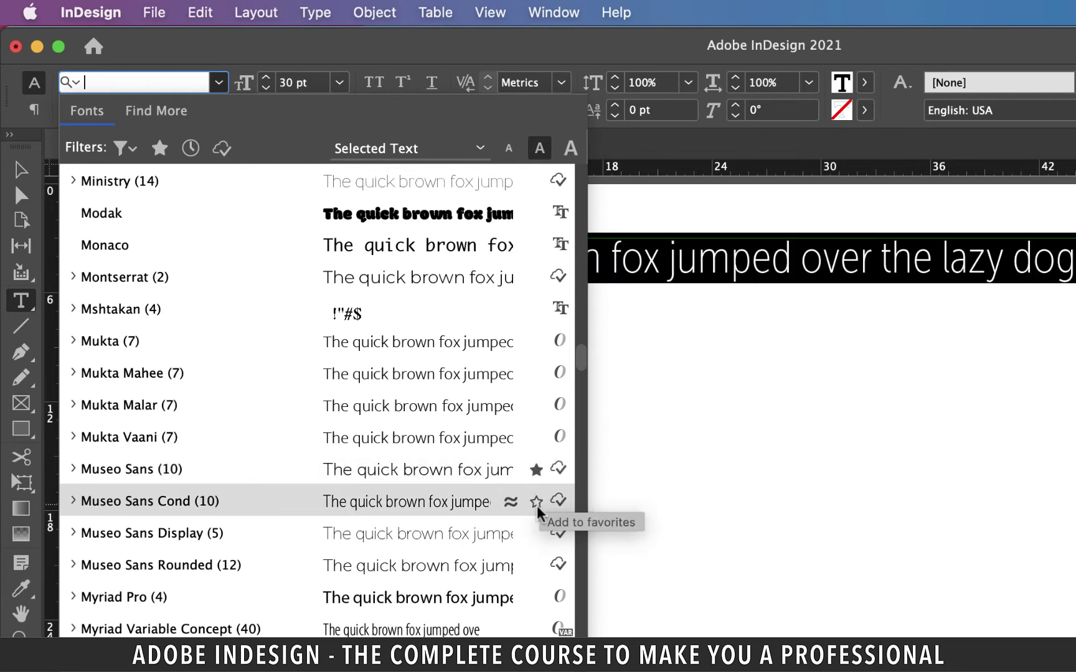
left_click(536, 502)
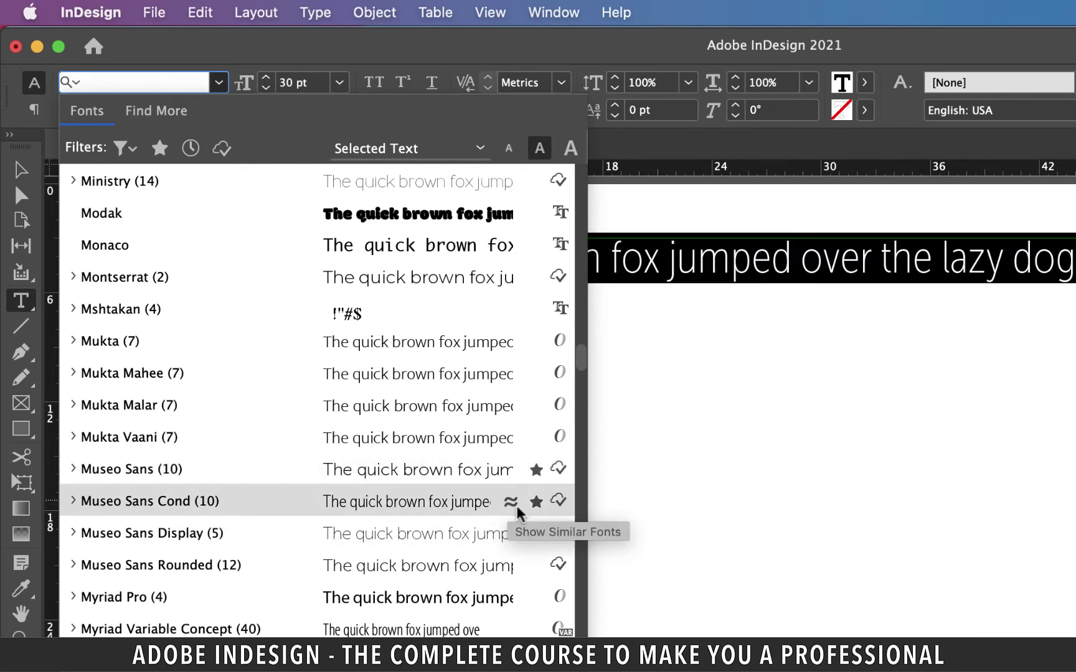
Filter the font list to favourites only, then show all fonts again.
left_click(449, 420)
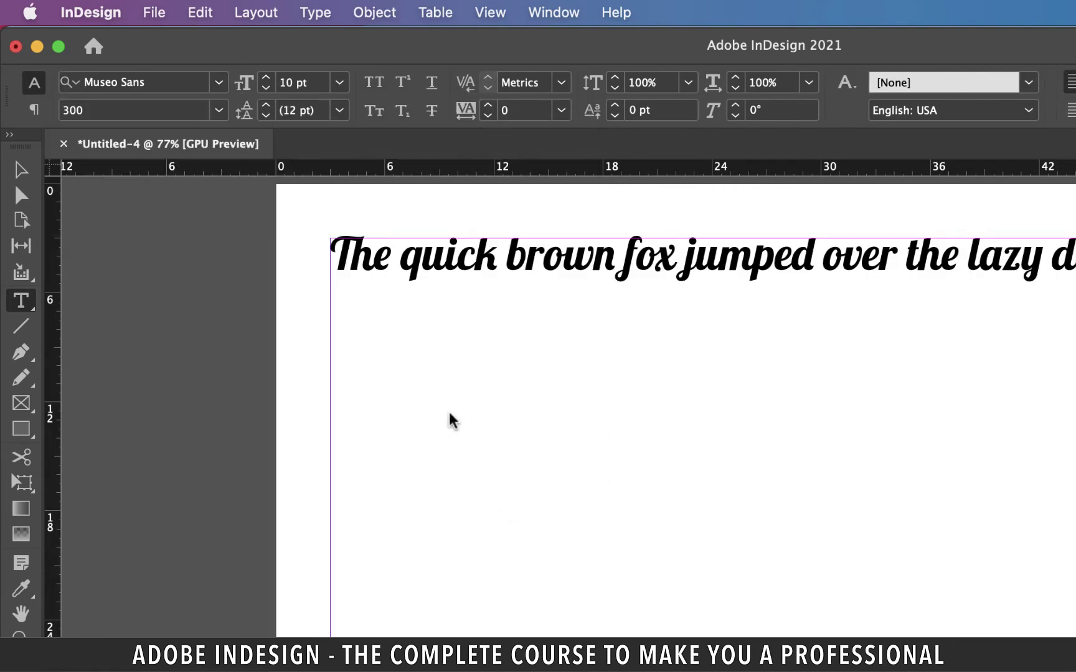
left_click(217, 84)
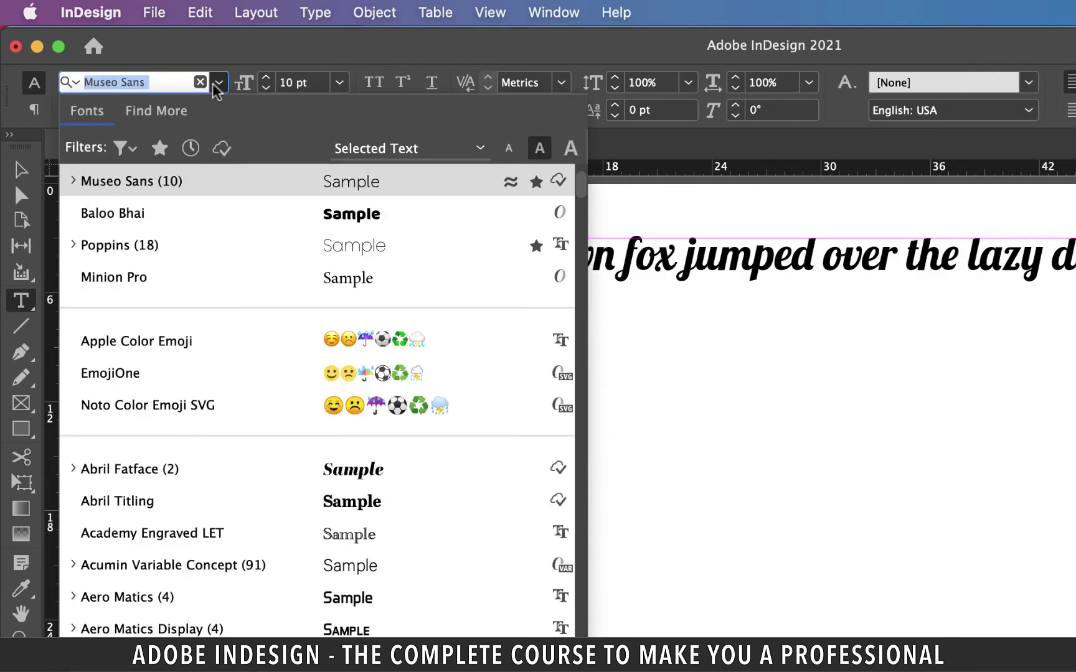
left_click(159, 147)
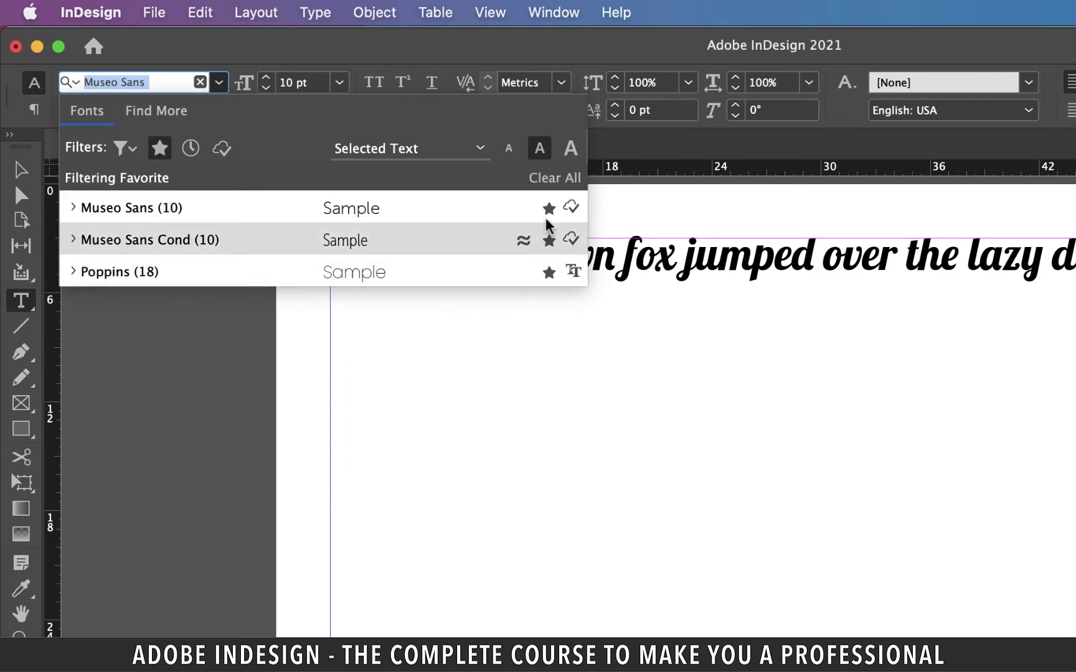
left_click(157, 148)
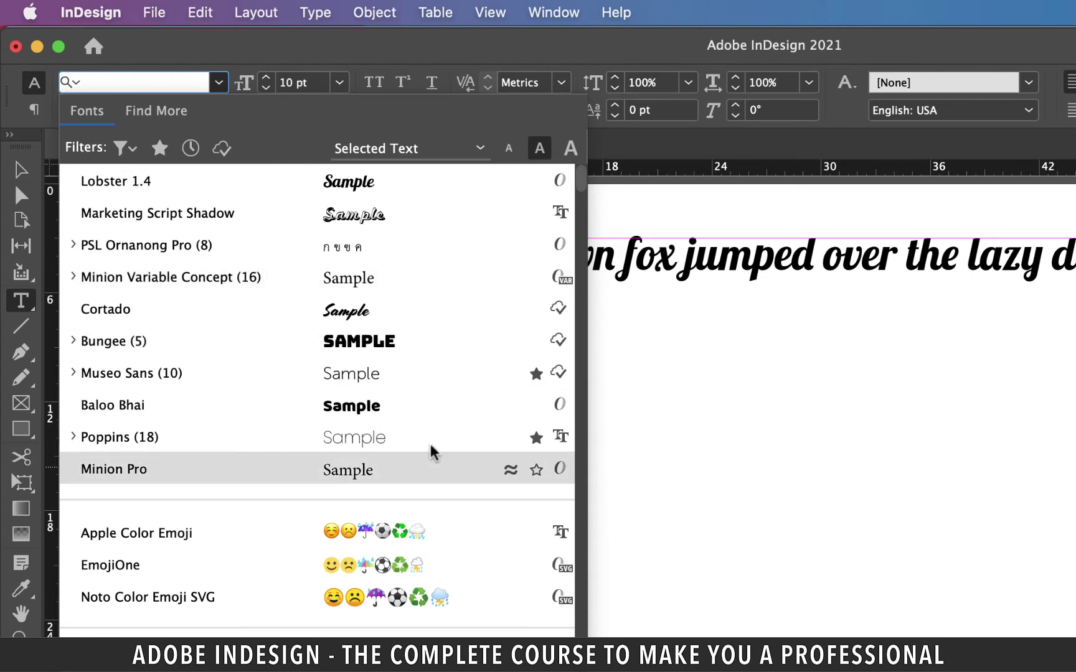
scroll(434, 453, "down", 10)
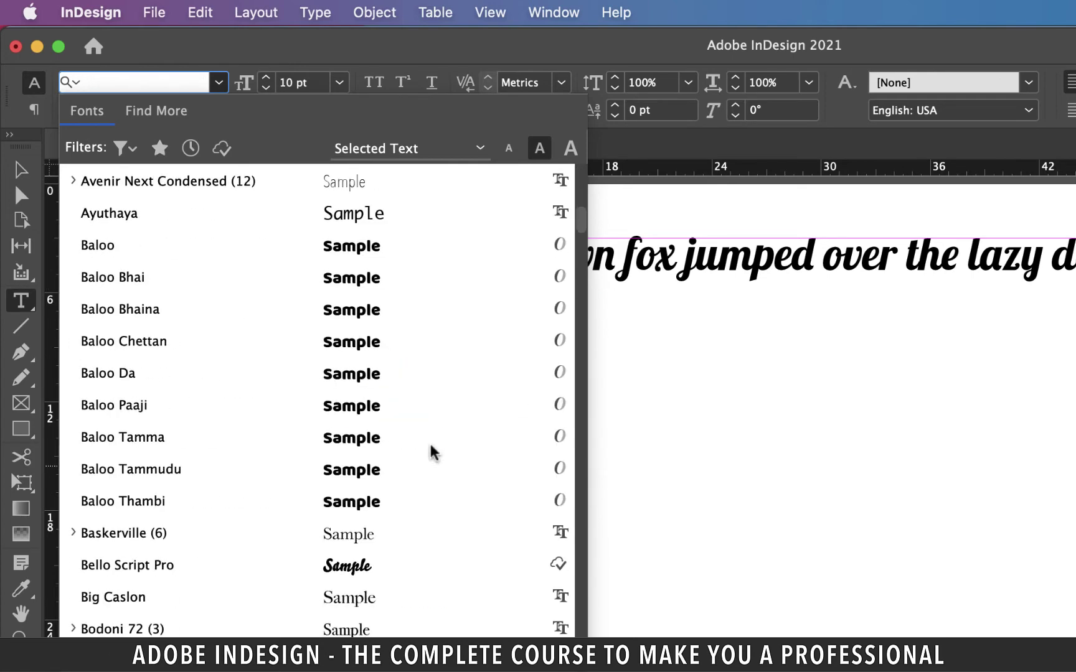
scroll(434, 453, "down", 15)
scroll(225, 329, "down", 20)
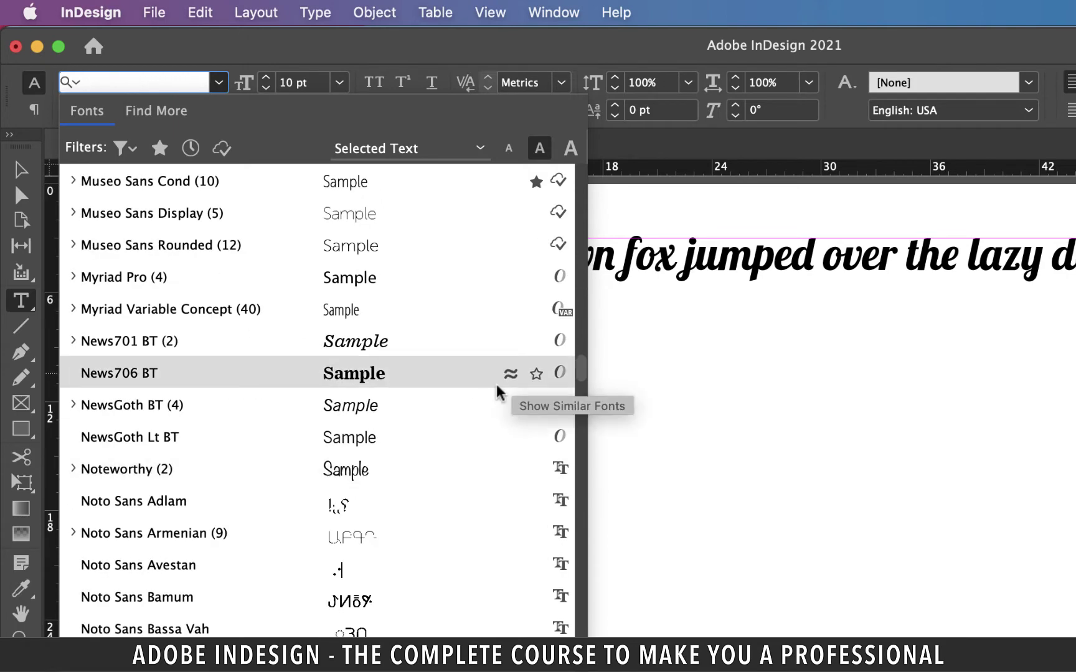
left_click(497, 385)
scroll(338, 420, "down", 2)
scroll(311, 417, "up", 2)
scroll(236, 396, "down", 2)
scroll(182, 372, "up", 2)
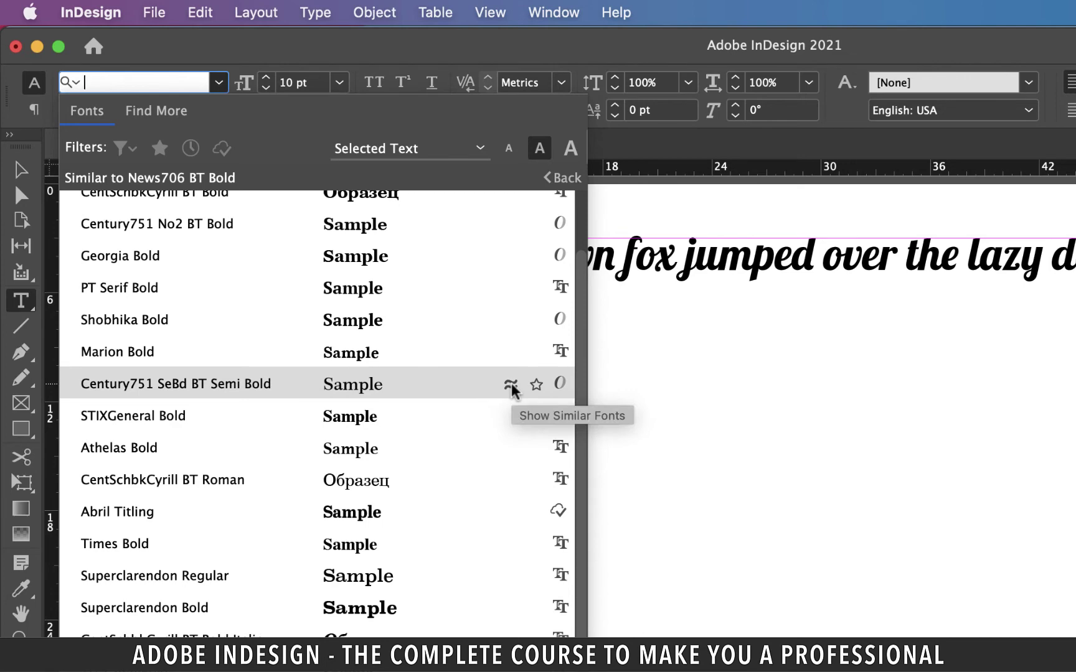
left_click(511, 383)
left_click(189, 149)
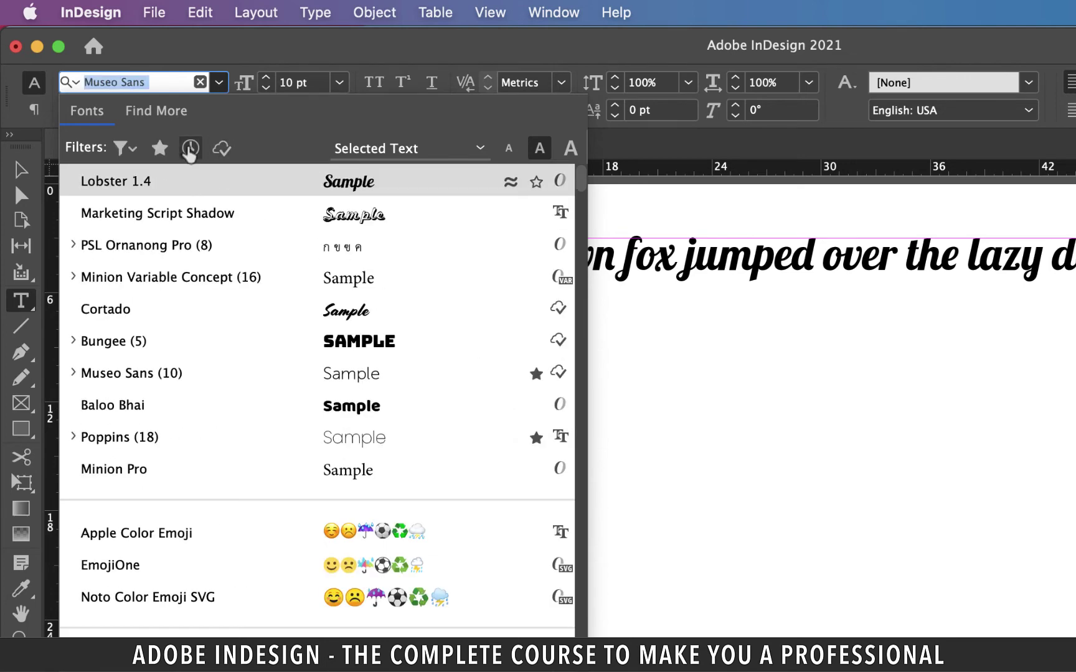
Briefly list only recently added fonts like Cortado, Bungee and Ministry, then remove that filter.
left_click(189, 149)
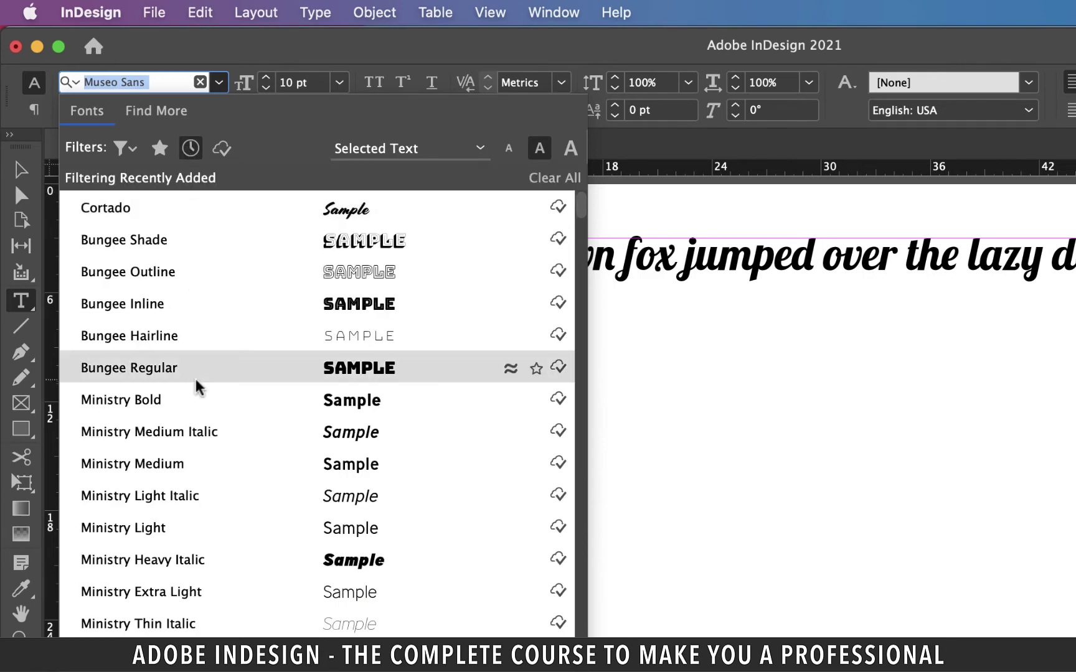
scroll(196, 384, "down", 10)
scroll(196, 380, "down", 5)
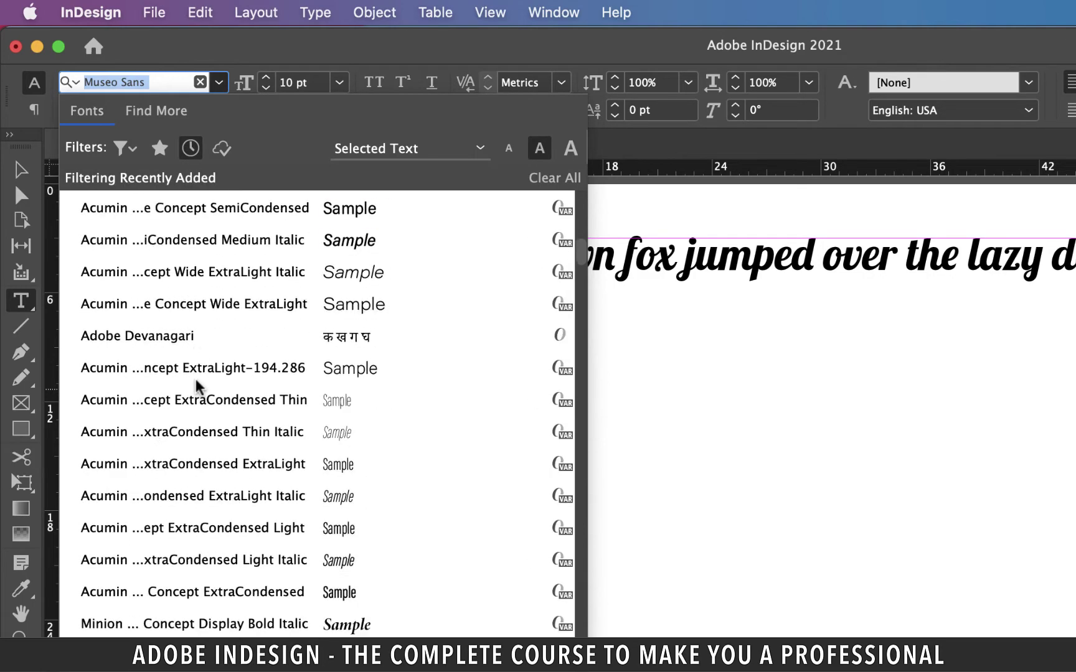
scroll(196, 380, "up", 8)
scroll(196, 378, "up", 5)
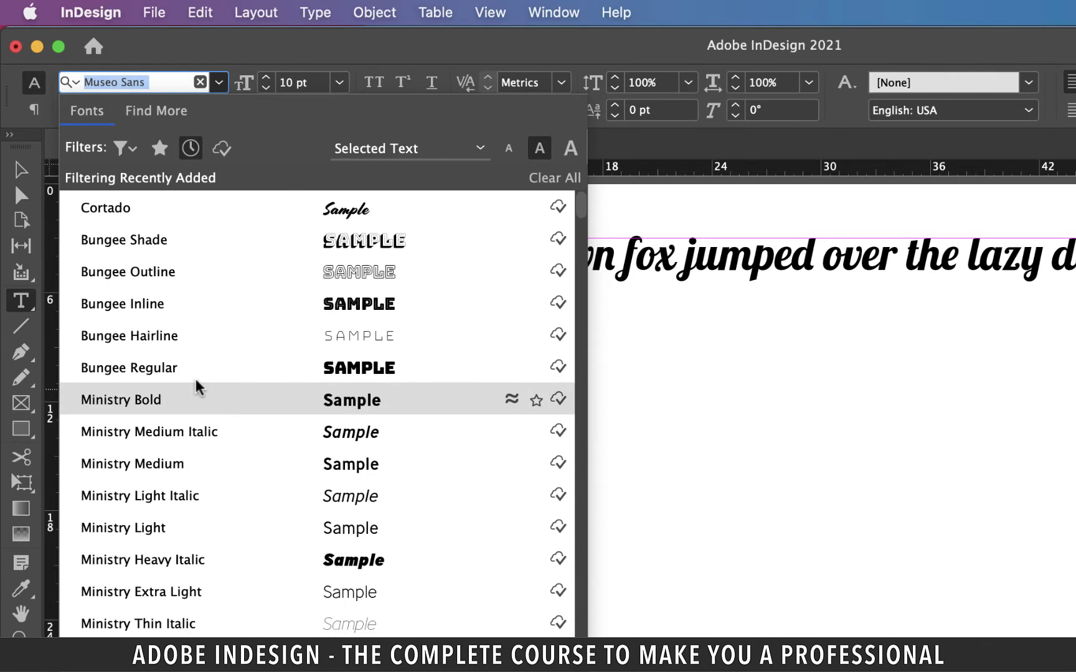
left_click(190, 150)
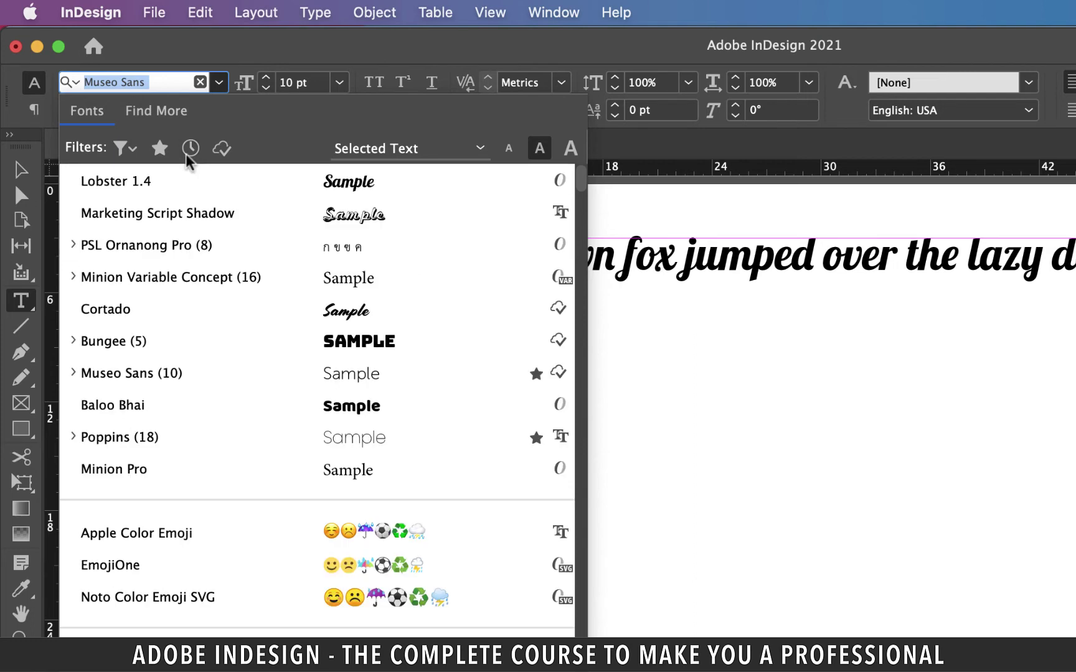
Show only active Adobe Fonts, browse them, then switch to the Find More catalogue.
left_click(222, 148)
key("Down")
key("Down")
key("Down")
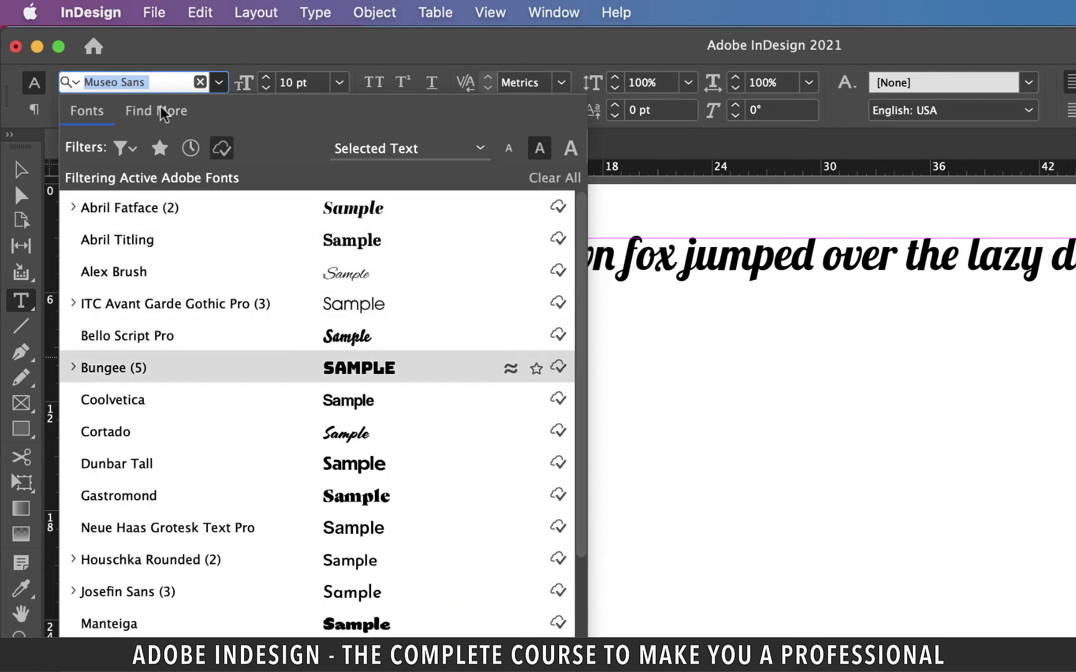
key("Down")
key("Down")
scroll(159, 105, "down", 4)
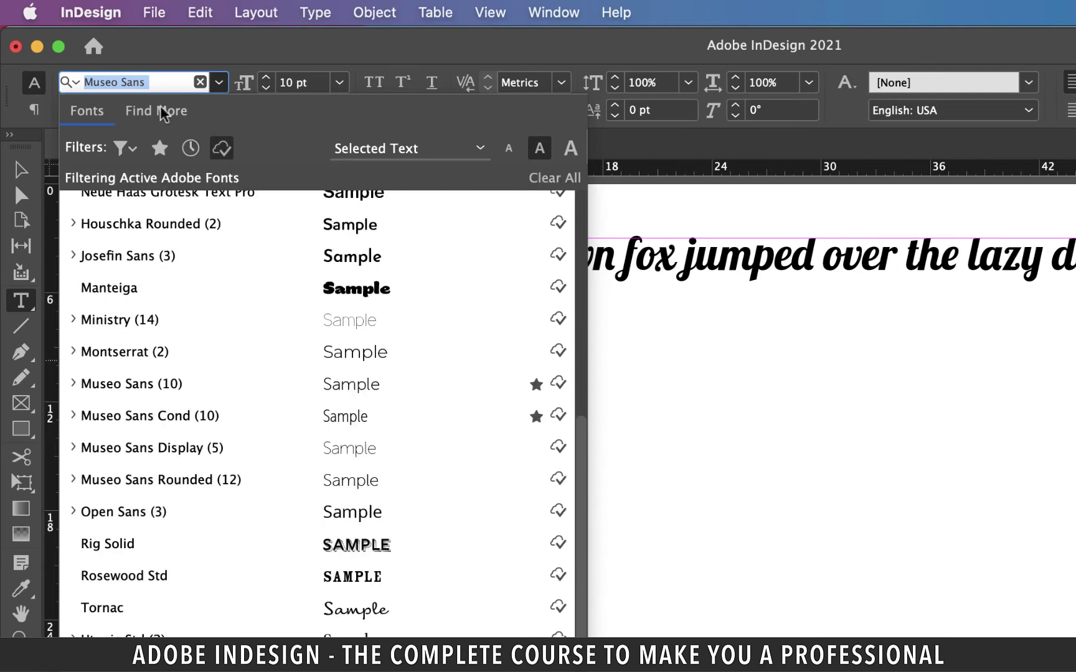
left_click(159, 105)
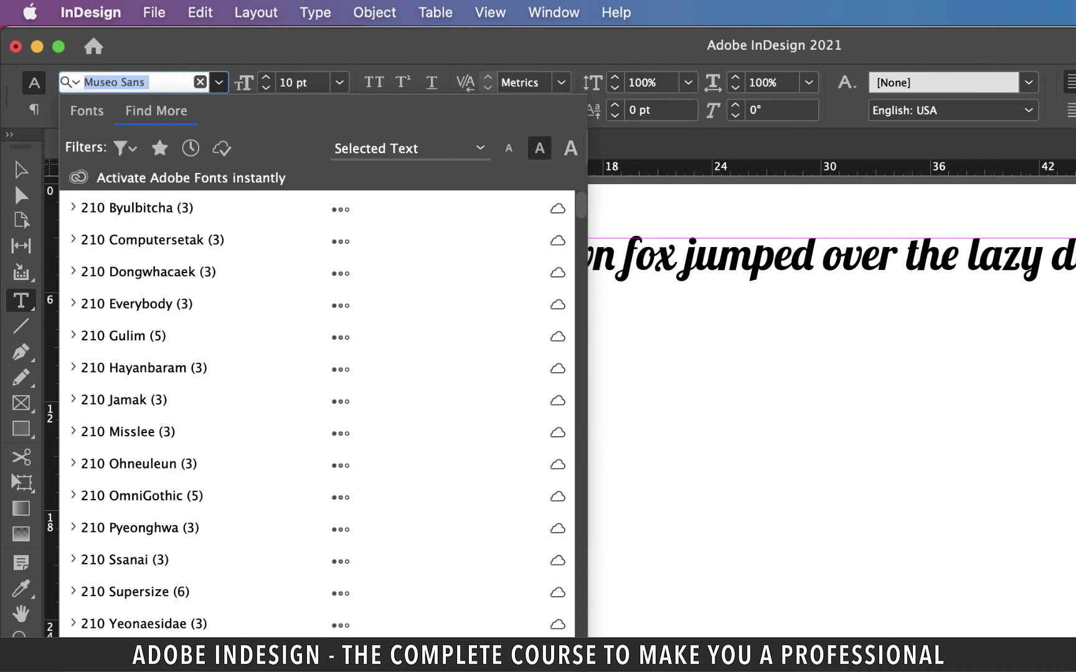
Search 'adhesive', activate Adhesive Nr. Seven from Adobe Fonts, and select the whole sentence.
type("adhesive")
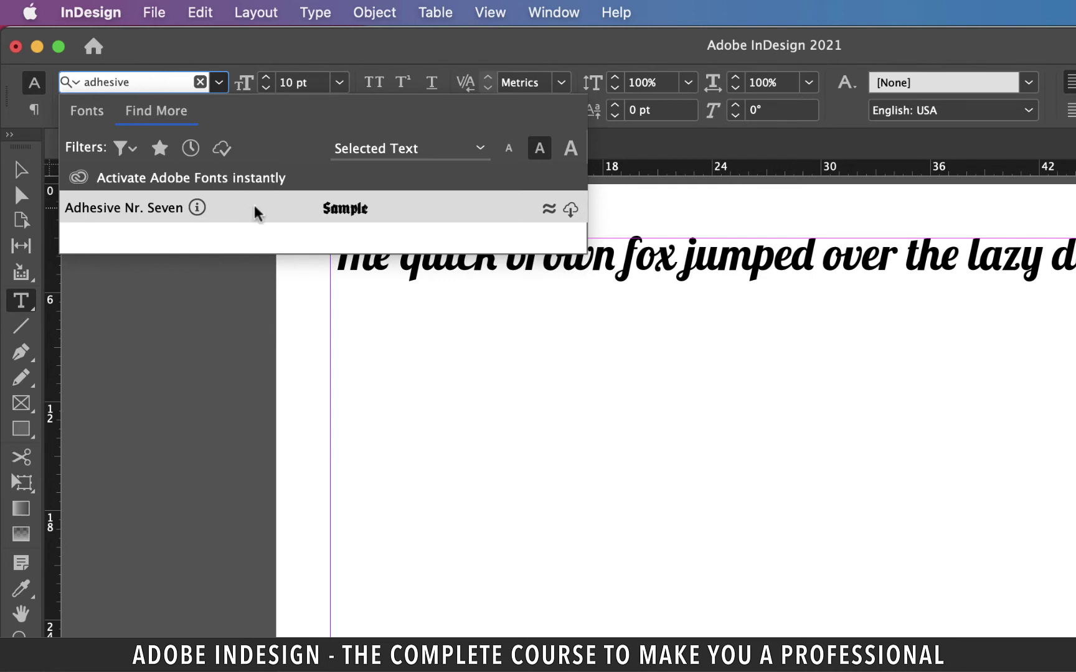
left_click(570, 210)
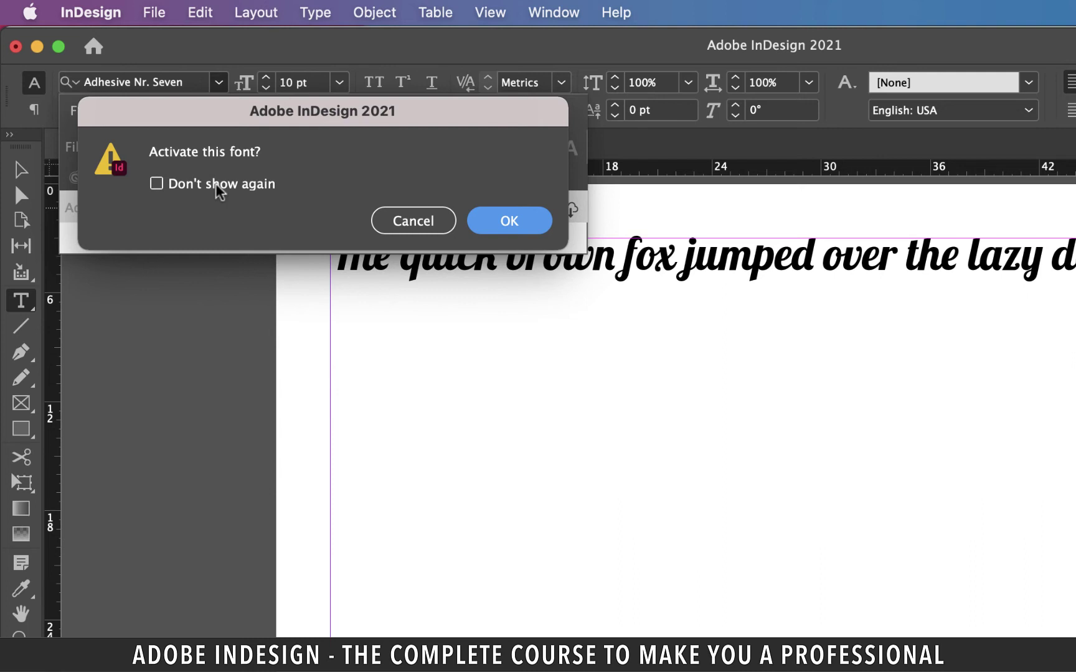
left_click(522, 220)
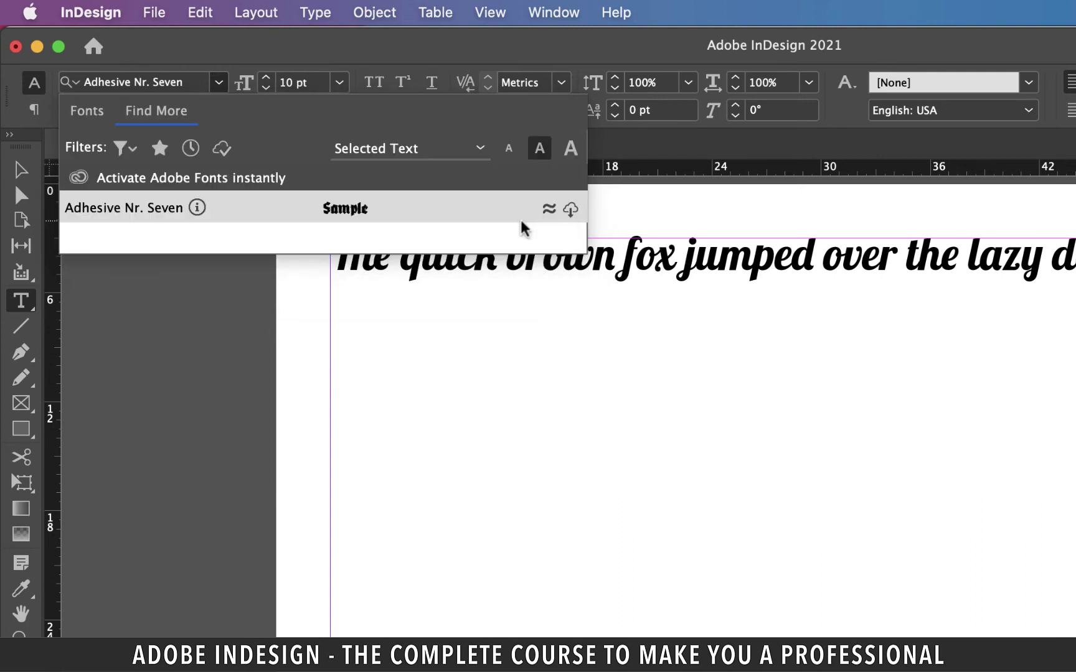
left_click(569, 261)
triple_click(569, 262)
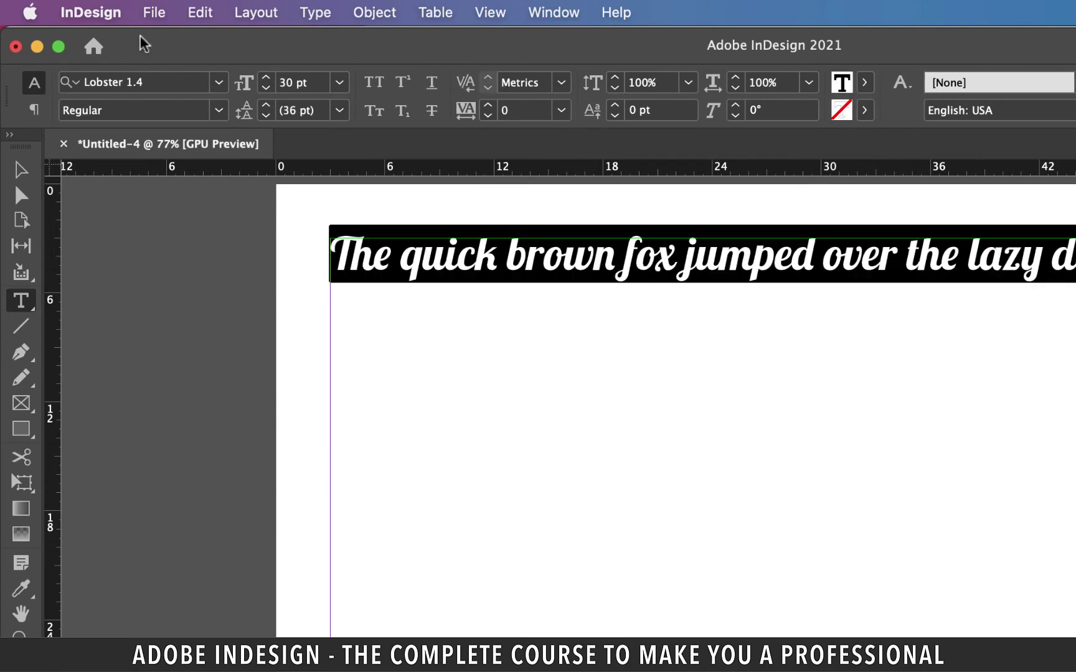
Apply Adhesive Nr. Seven by typing 'adhesi' as the font, then view it under Recently Added.
key("super+6")
type("adhesi")
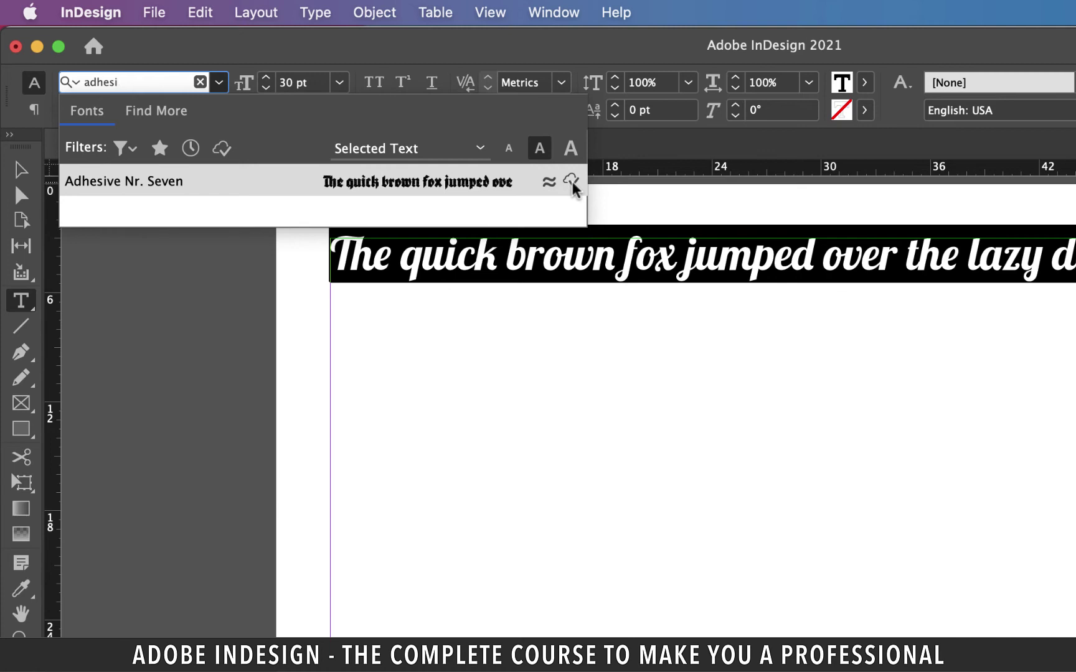
key("Return")
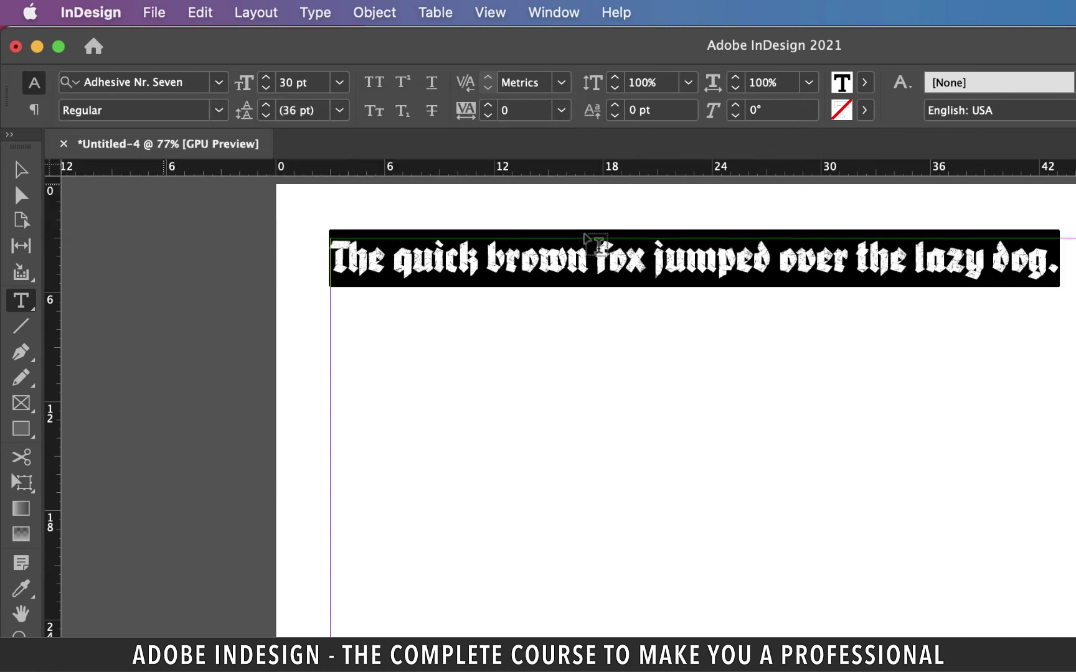
left_click(639, 340)
left_click(219, 81)
left_click(192, 150)
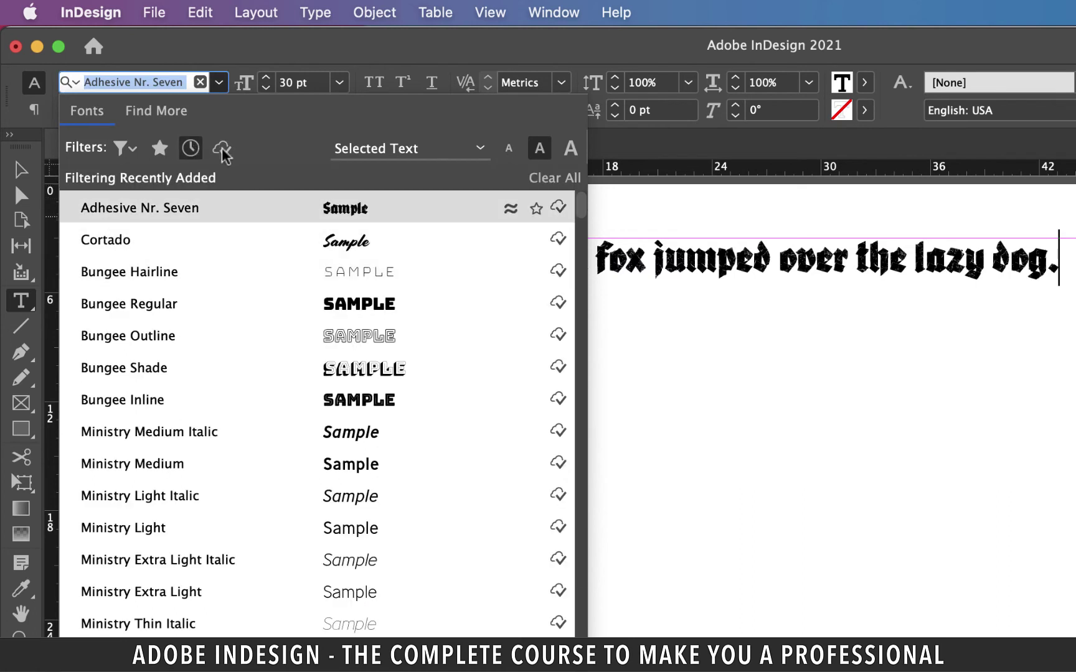
Clear the Recently Added filter so the font list shows all fonts again.
left_click(555, 178)
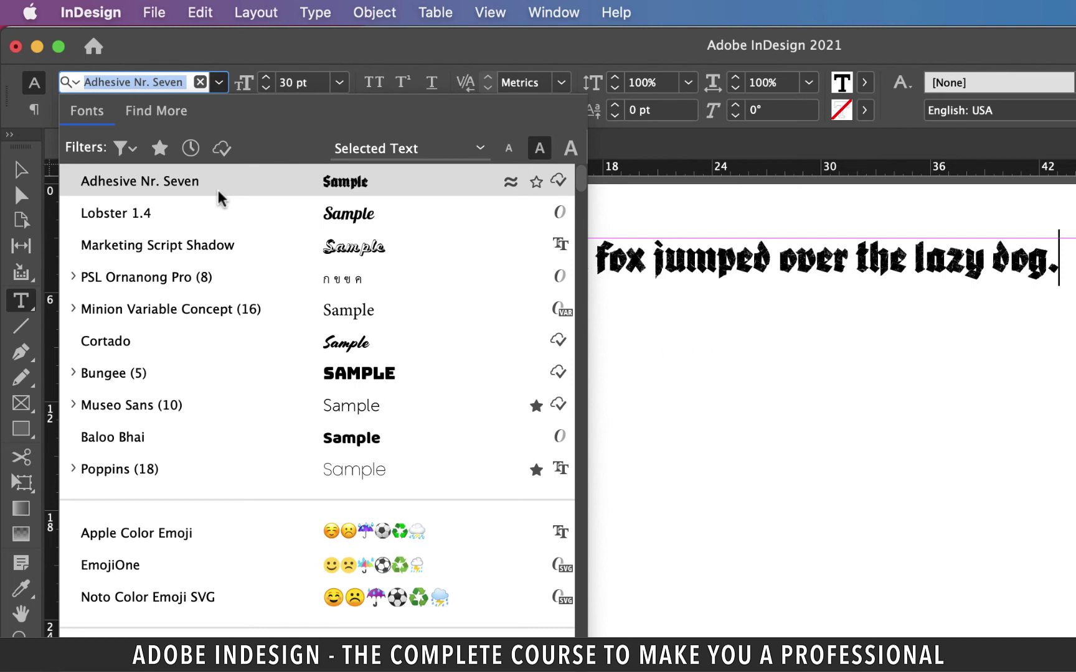
Compare small, medium and large font preview sizes, settle on small, and show the sample-text choices.
left_click(508, 150)
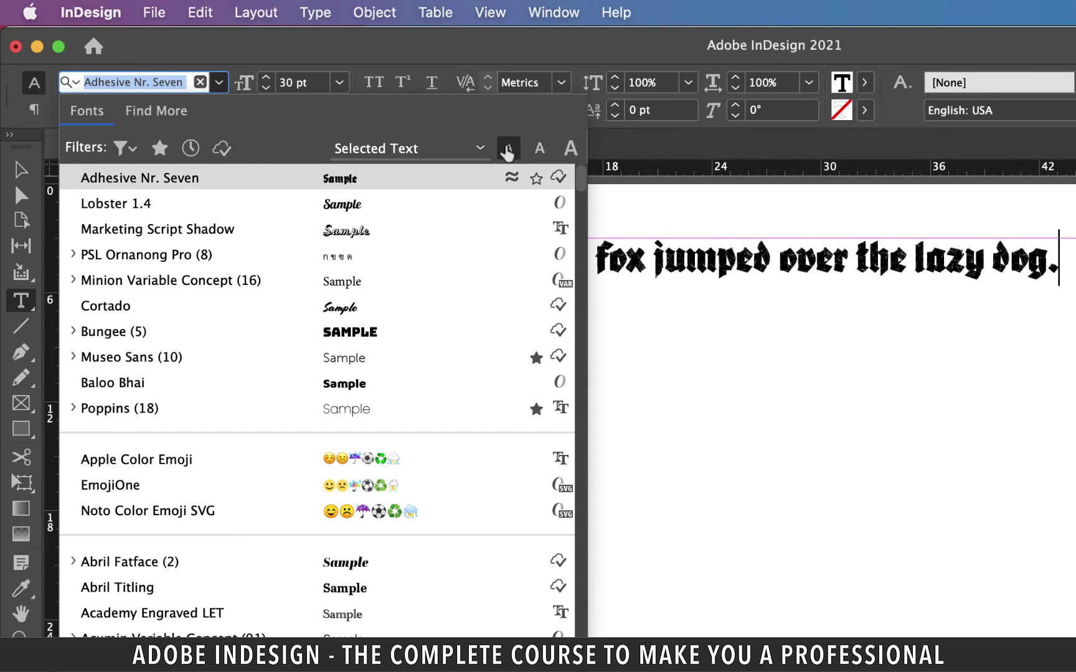
left_click(539, 149)
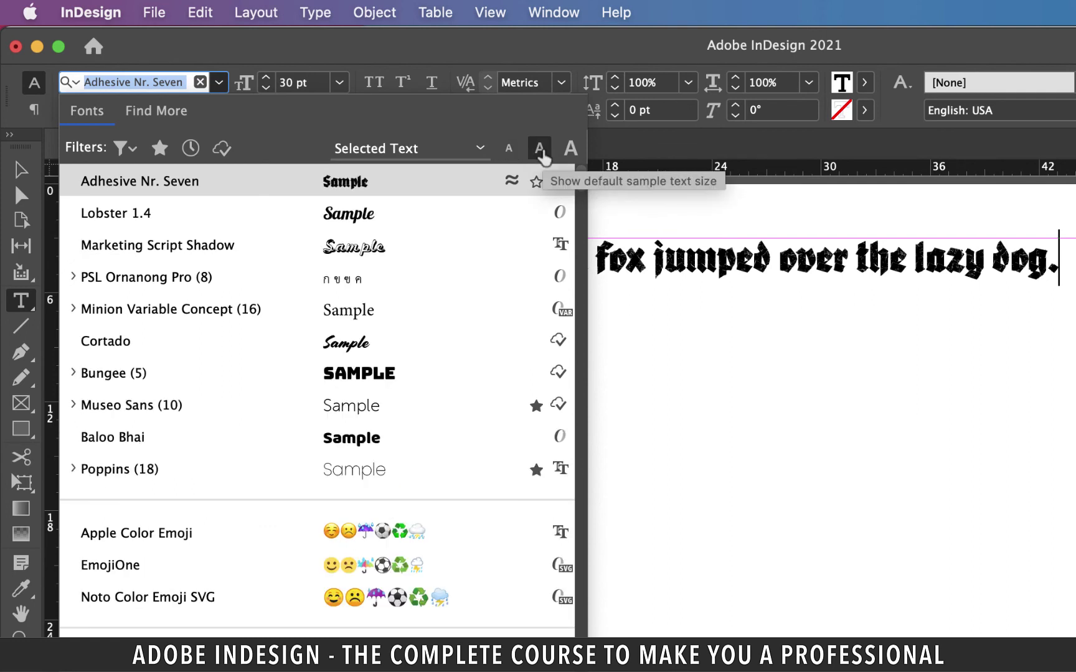
left_click(570, 151)
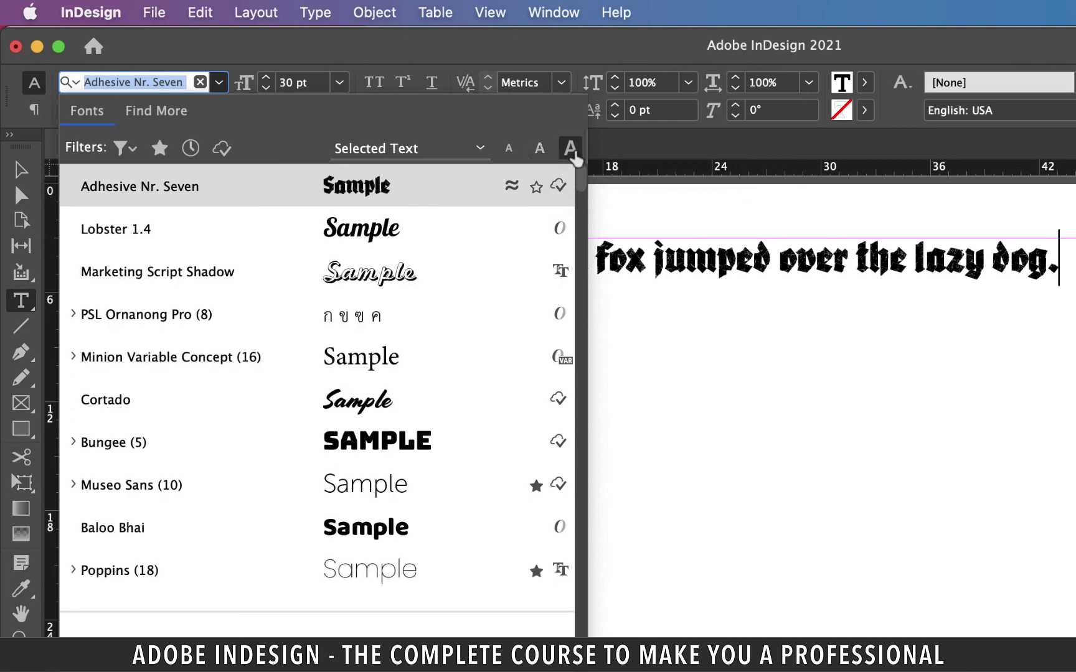
scroll(301, 307, "down", 1)
scroll(301, 308, "up", 1)
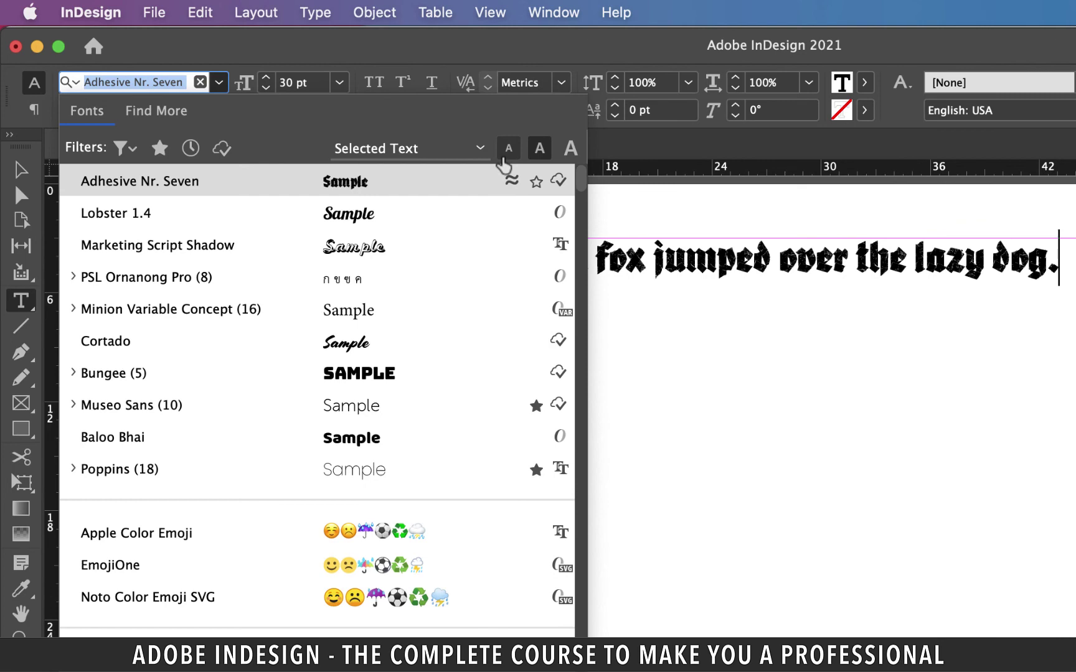
left_click(508, 150)
left_click(483, 148)
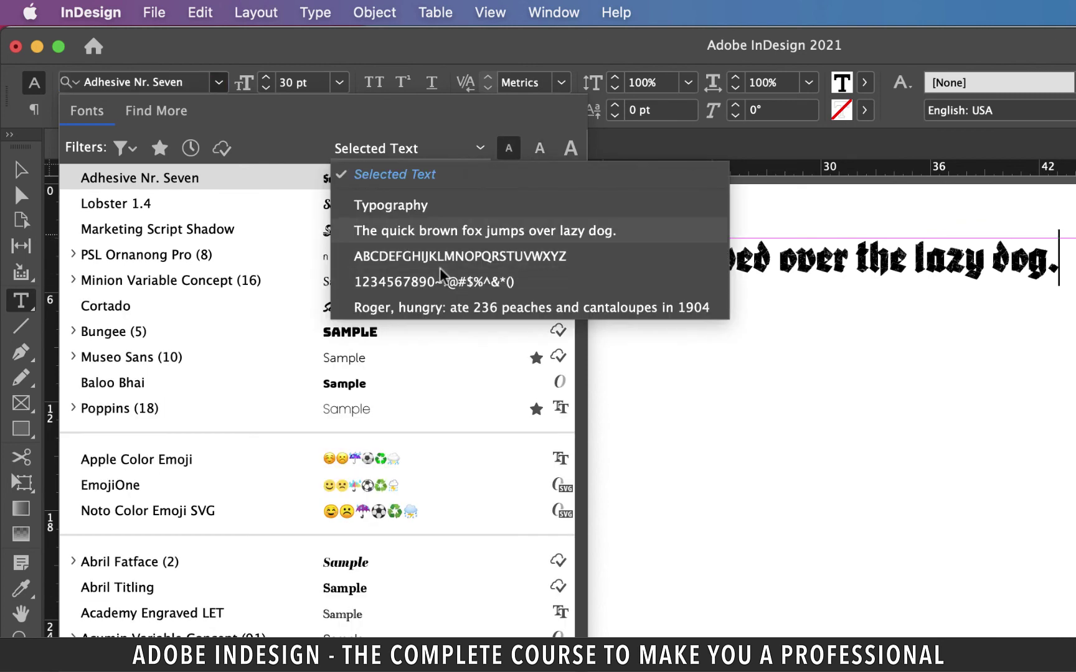
left_click(476, 230)
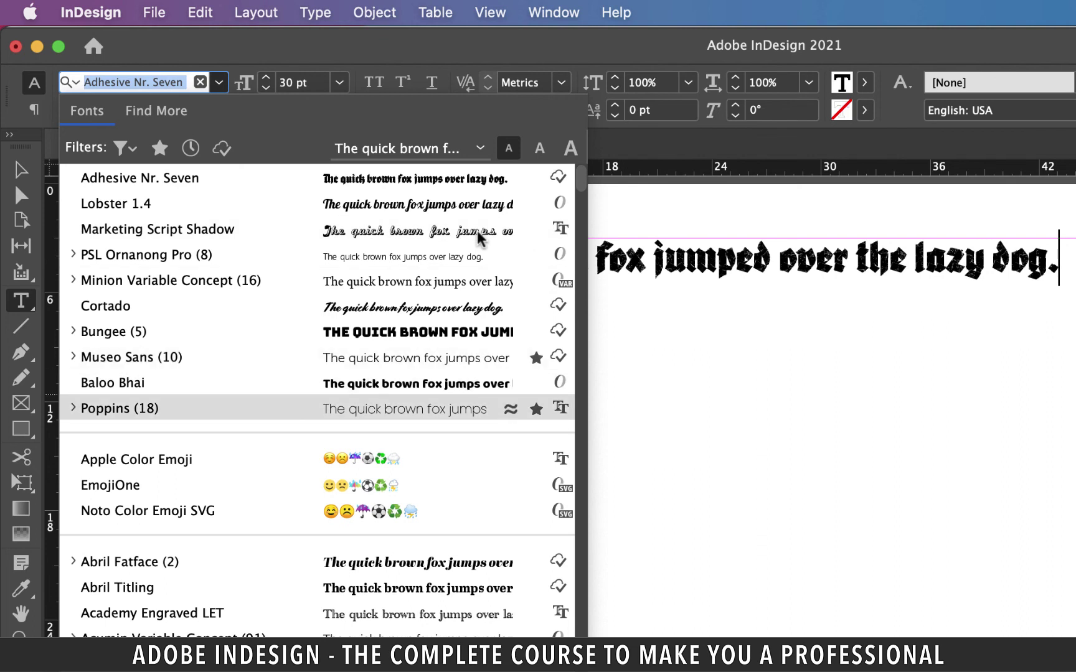
left_click(480, 148)
left_click(430, 206)
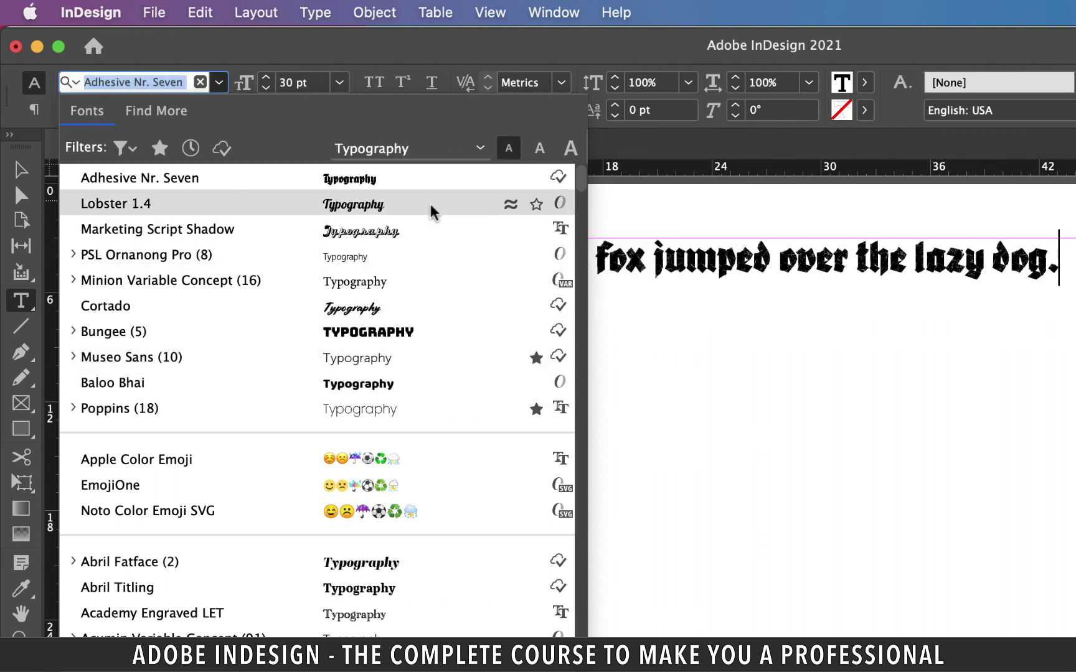
left_click(479, 148)
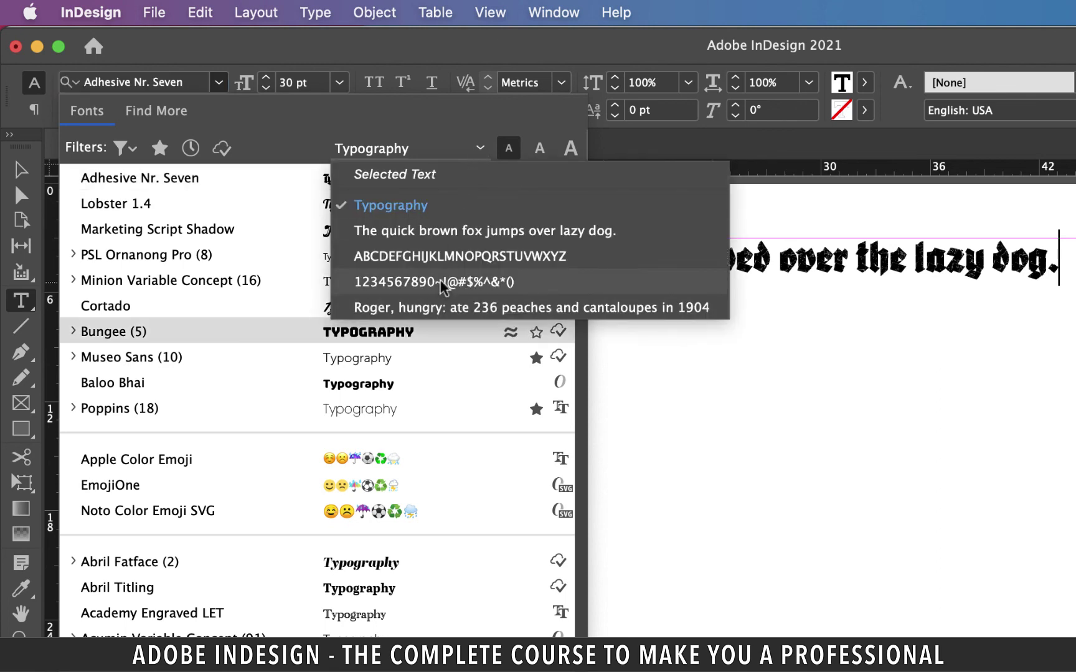
left_click(514, 272)
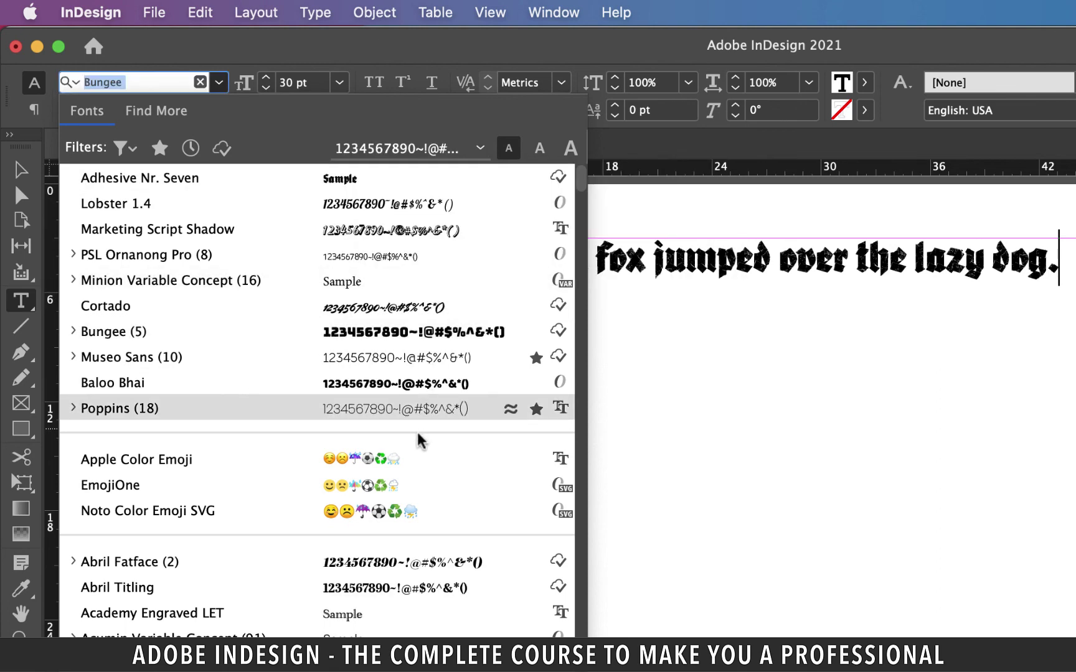
scroll(419, 439, "down", 4)
scroll(470, 330, "up", 4)
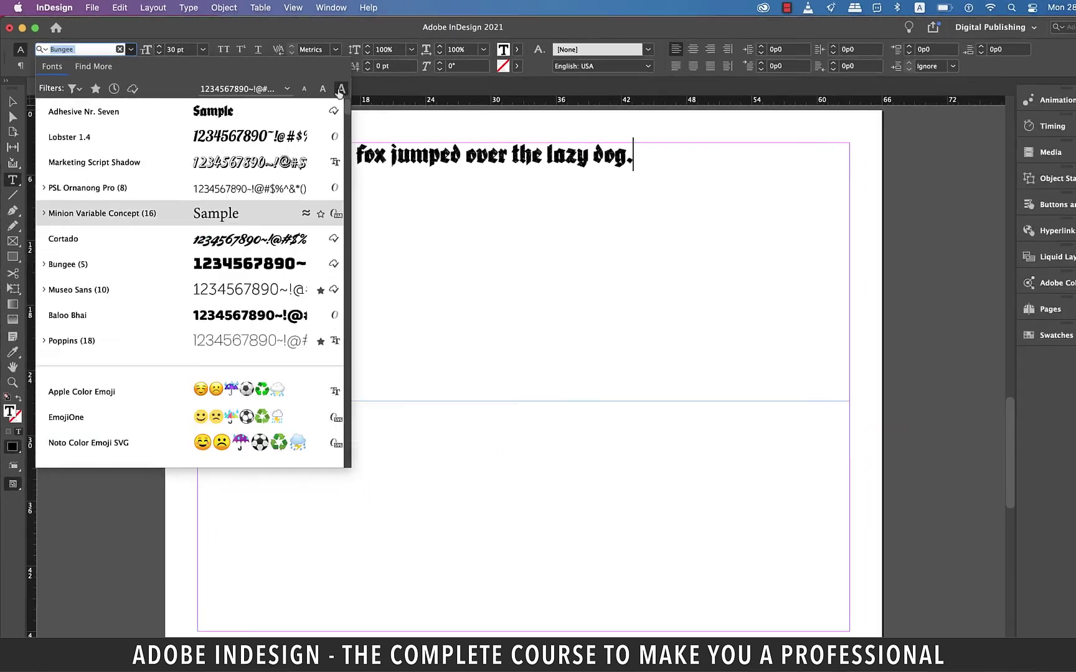